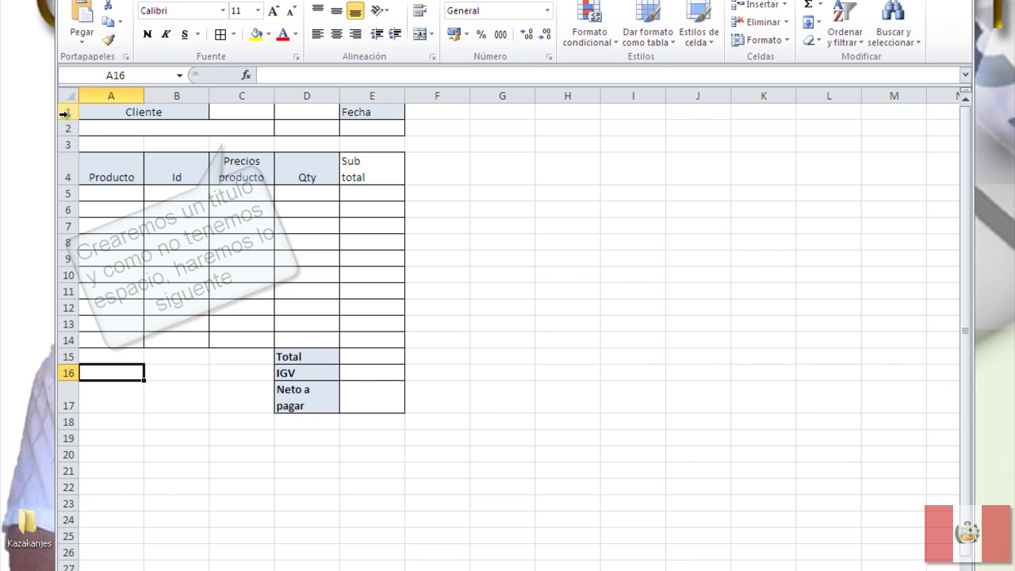
Insert two blank rows above rows 1–2, then one more at row 2, pushing the headers to row 7.
{"action": "left_click", "coordinate": [64, 112]}
{"action": "left_click_drag", "start_coordinate": [64, 113], "coordinate": [64, 128]}
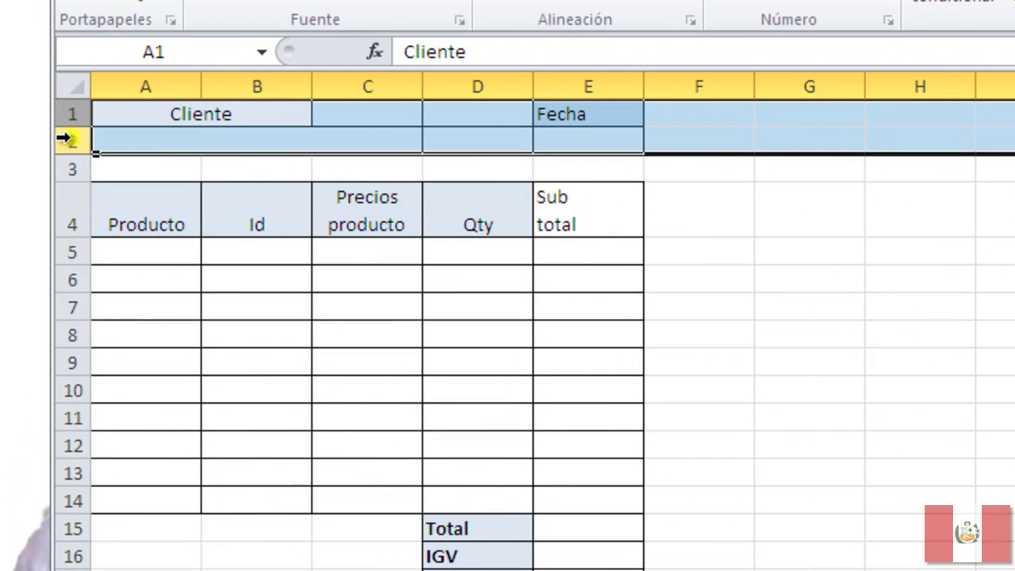
{"action": "right_click", "coordinate": [64, 139]}
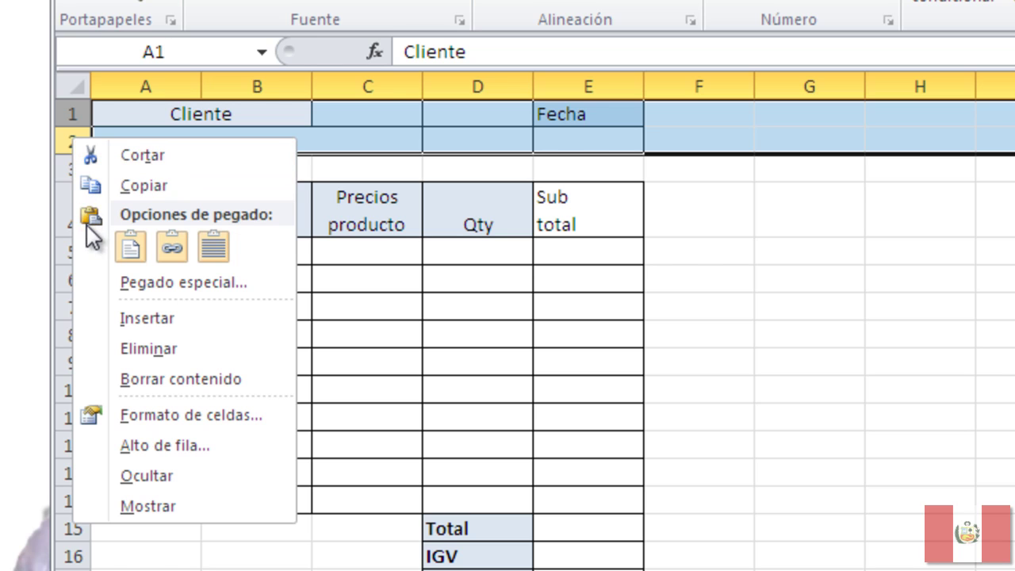
{"action": "left_click", "coordinate": [186, 318]}
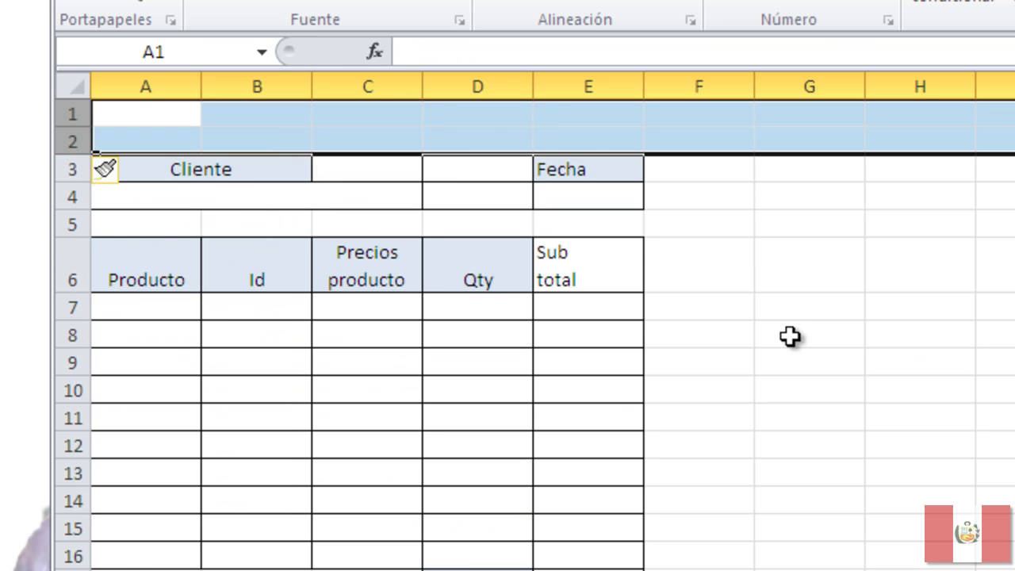
{"action": "left_click", "coordinate": [773, 332]}
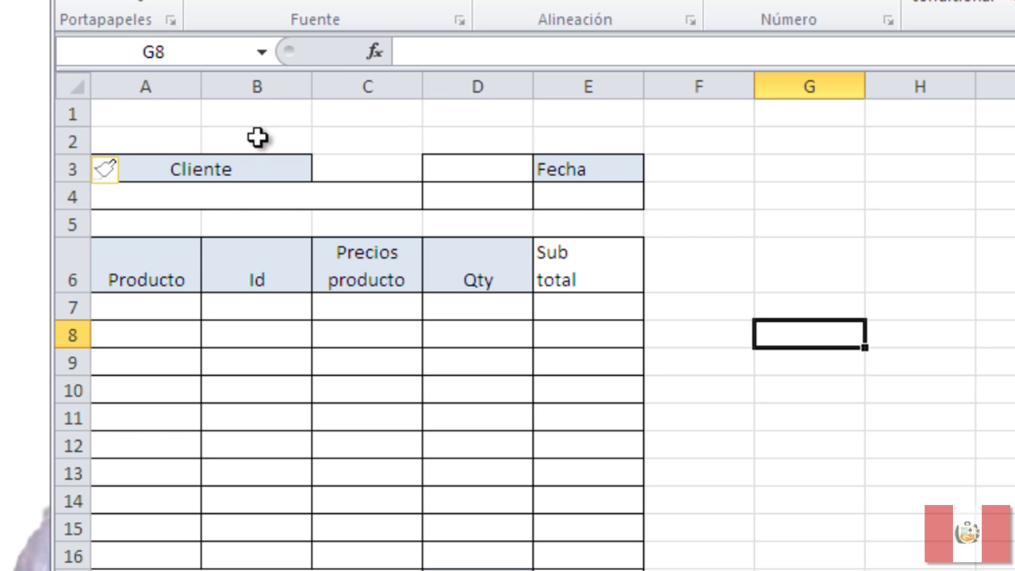
{"action": "left_click", "coordinate": [72, 143]}
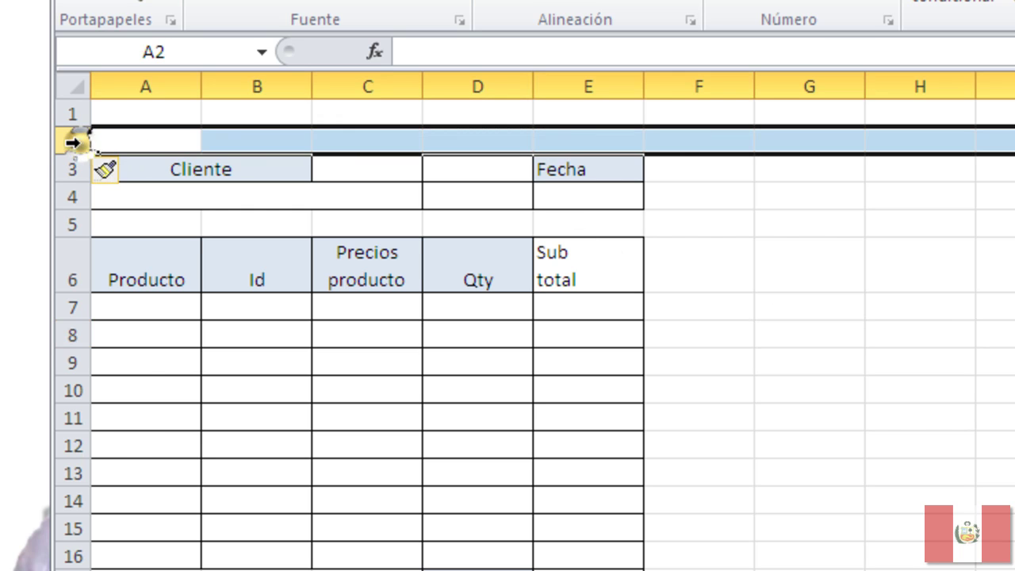
{"action": "right_click", "coordinate": [72, 143]}
{"action": "left_click", "coordinate": [142, 322]}
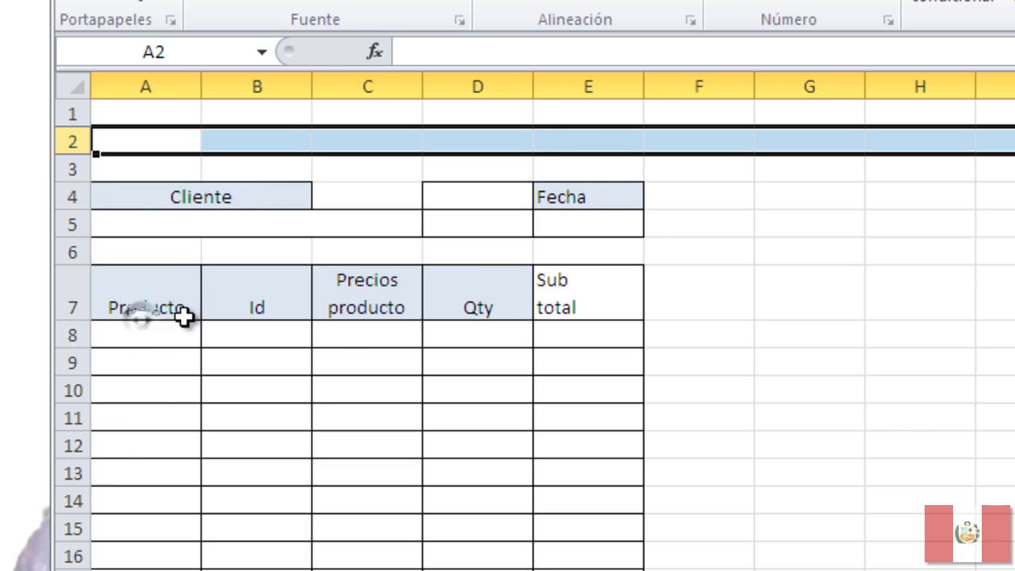
{"action": "left_click", "coordinate": [779, 393]}
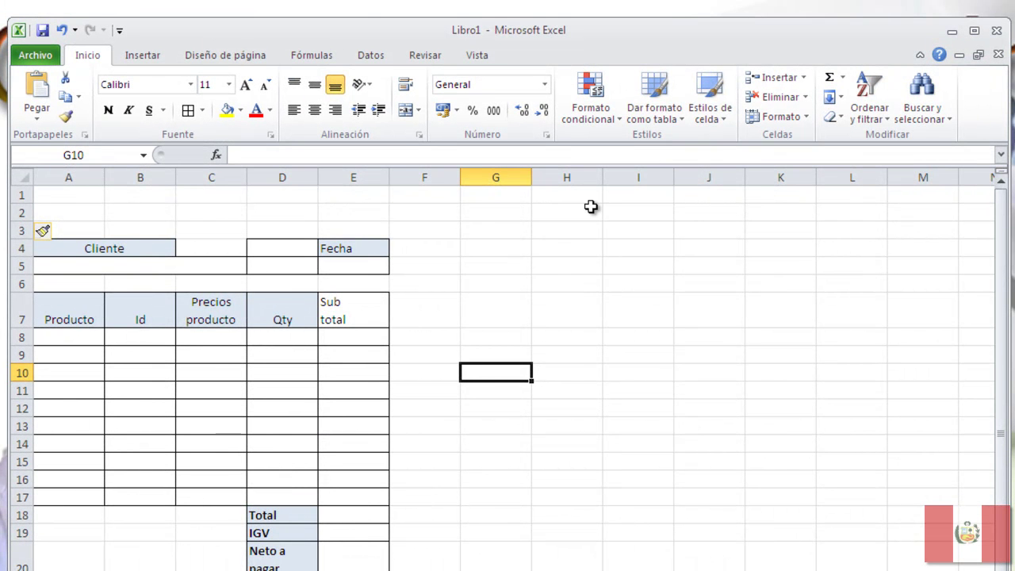
Insert a WordArt title reading 'Factura el Triunfo'.
{"action": "left_click", "coordinate": [131, 55]}
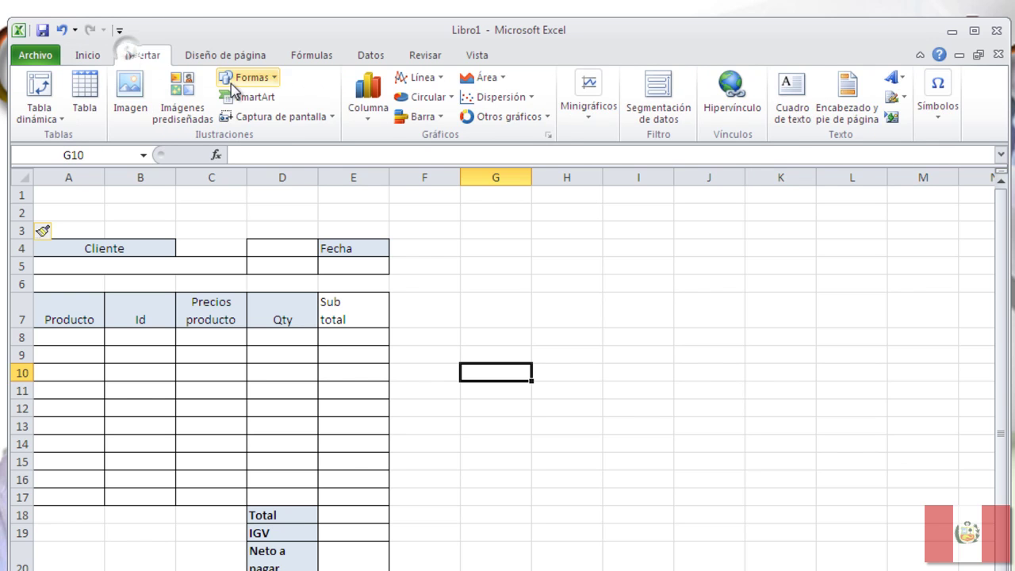
{"action": "left_click", "coordinate": [903, 79]}
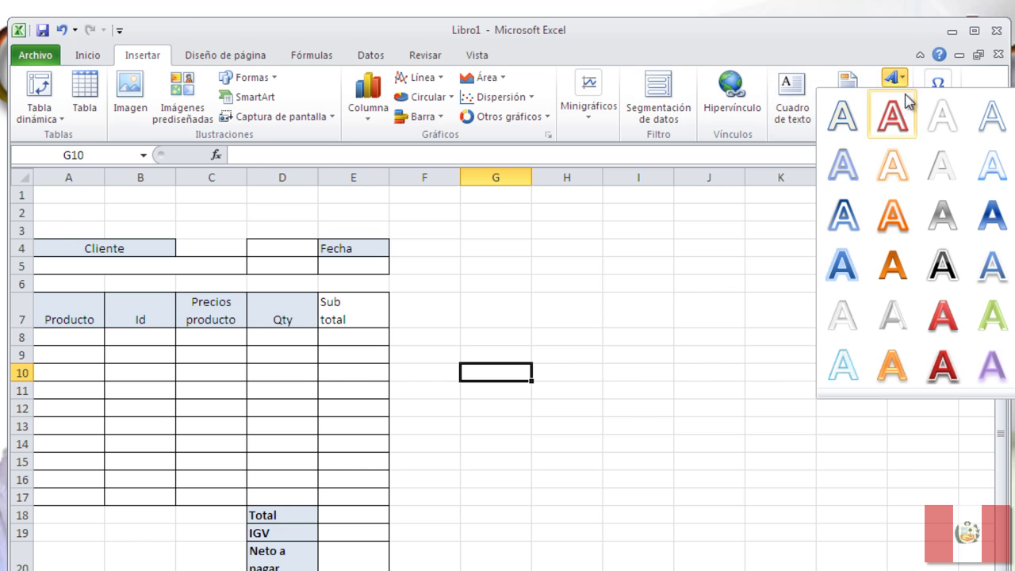
{"action": "left_click", "coordinate": [991, 171]}
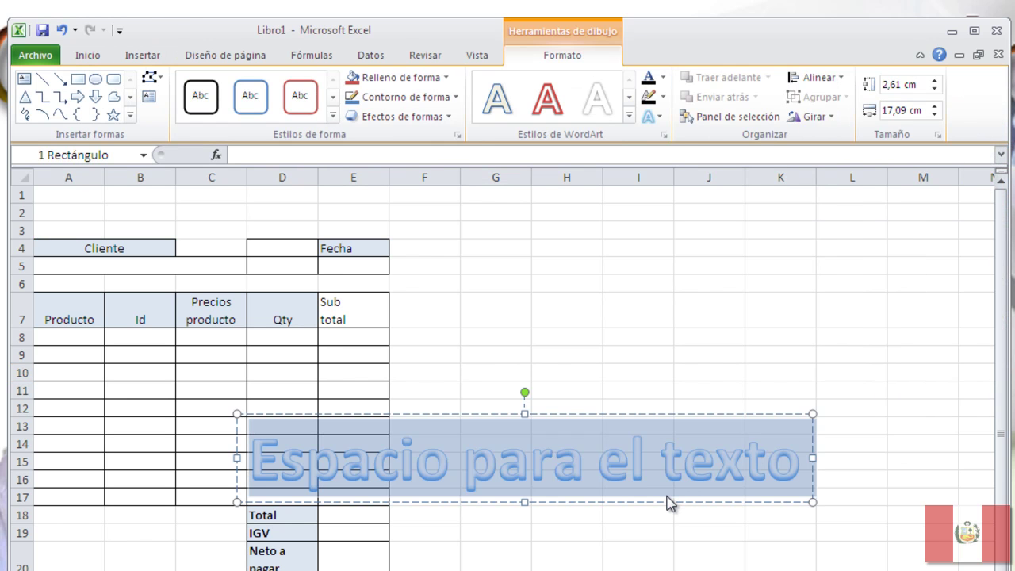
{"action": "type", "text": "Factura el Triun"}
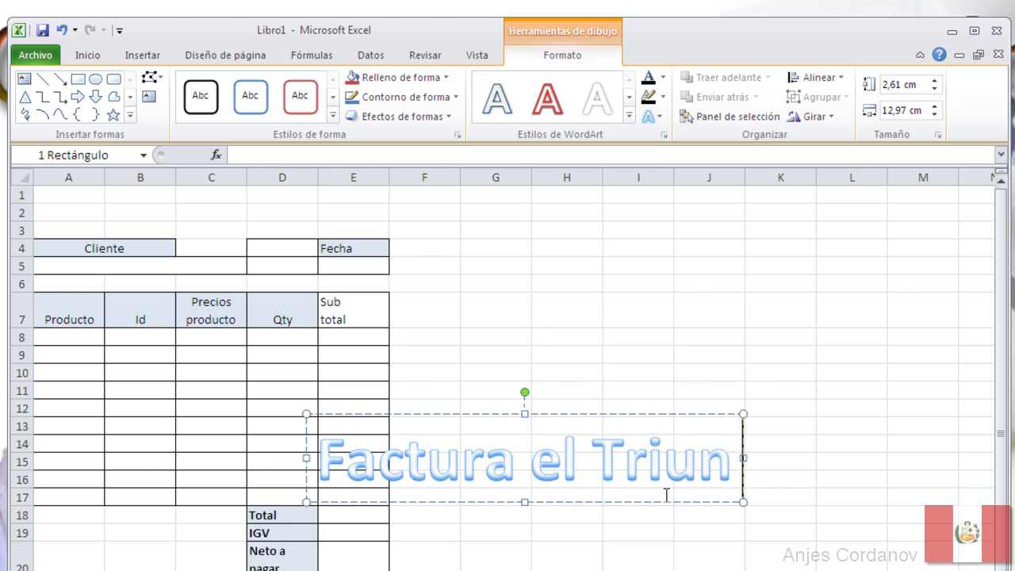
{"action": "type", "text": "fo"}
Set the WordArt title to font size 32 and move it into rows 1–3.
{"action": "mouse_move", "coordinate": [755, 466]}
{"action": "left_mouse_down"}
{"action": "mouse_move", "coordinate": [694, 479]}
{"action": "mouse_move", "coordinate": [420, 480]}
{"action": "left_mouse_up"}
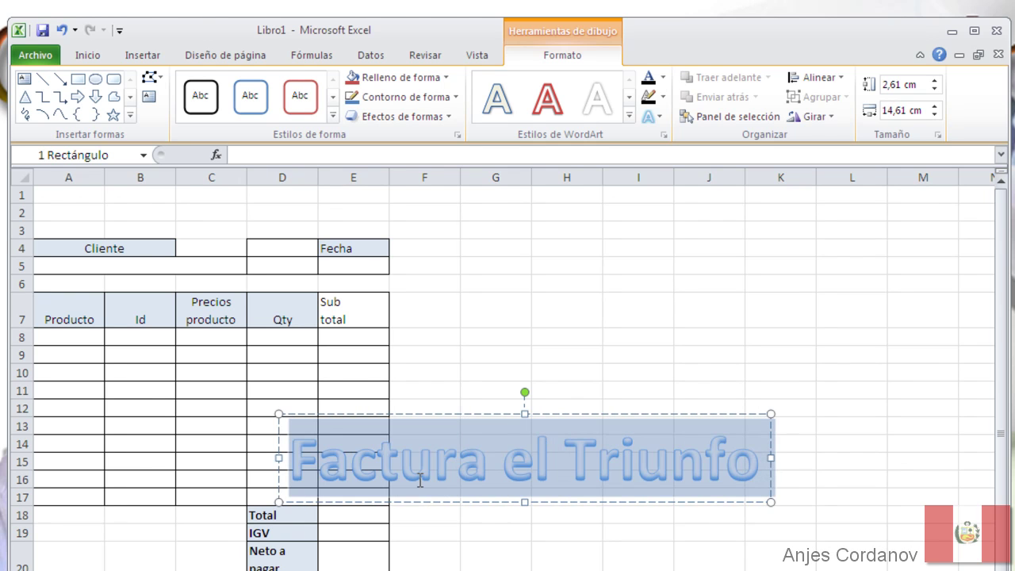
{"action": "left_click", "coordinate": [95, 57]}
{"action": "left_click", "coordinate": [230, 84]}
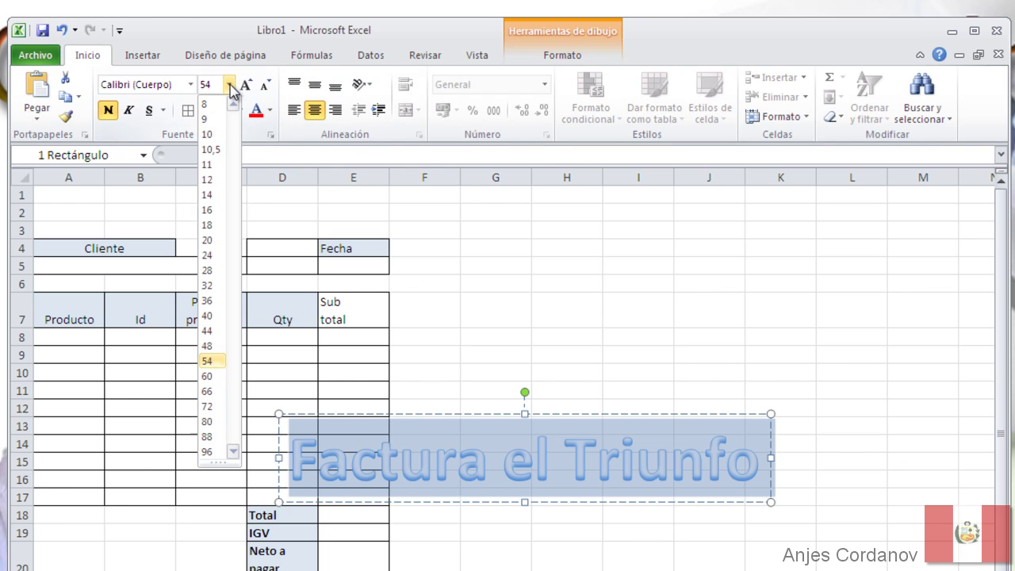
{"action": "left_click", "coordinate": [211, 287]}
{"action": "left_click", "coordinate": [377, 464]}
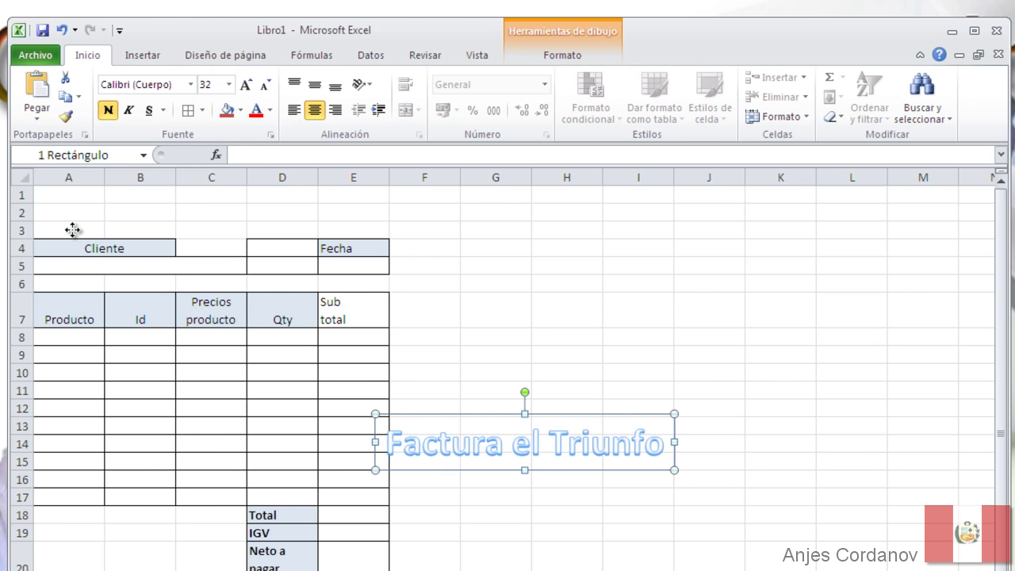
{"action": "left_click_drag", "start_coordinate": [65, 227], "coordinate": [66, 230]}
{"action": "left_click", "coordinate": [525, 441]}
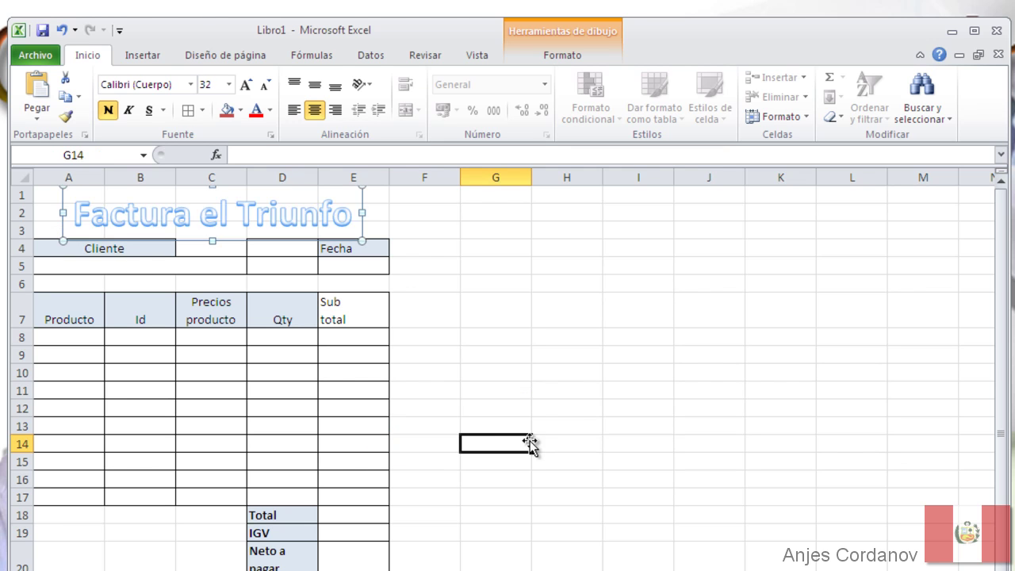
Fill the Sub total header E7 light blue and narrow the Id column B.
{"action": "left_click", "coordinate": [338, 317]}
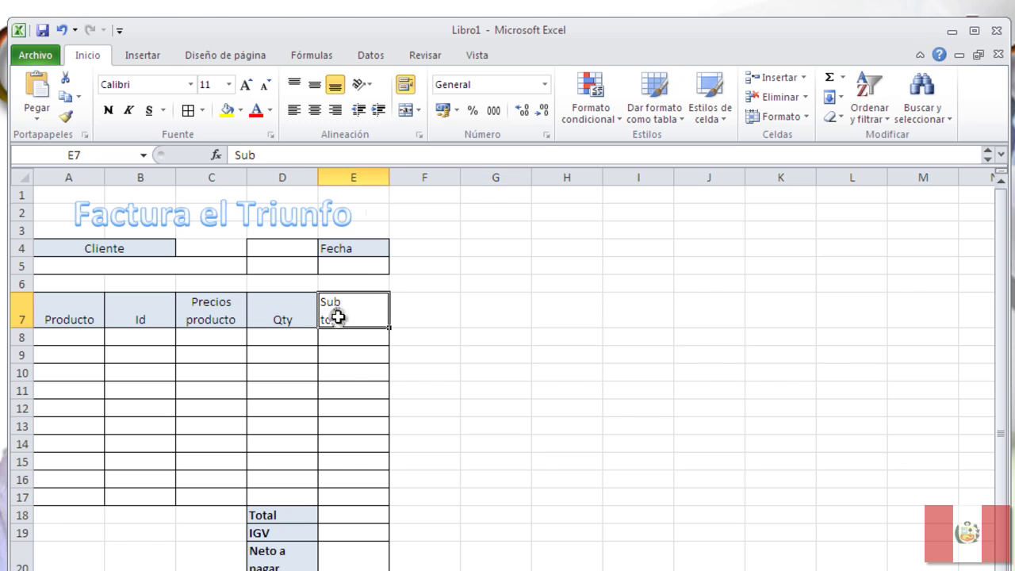
{"action": "left_click", "coordinate": [240, 111]}
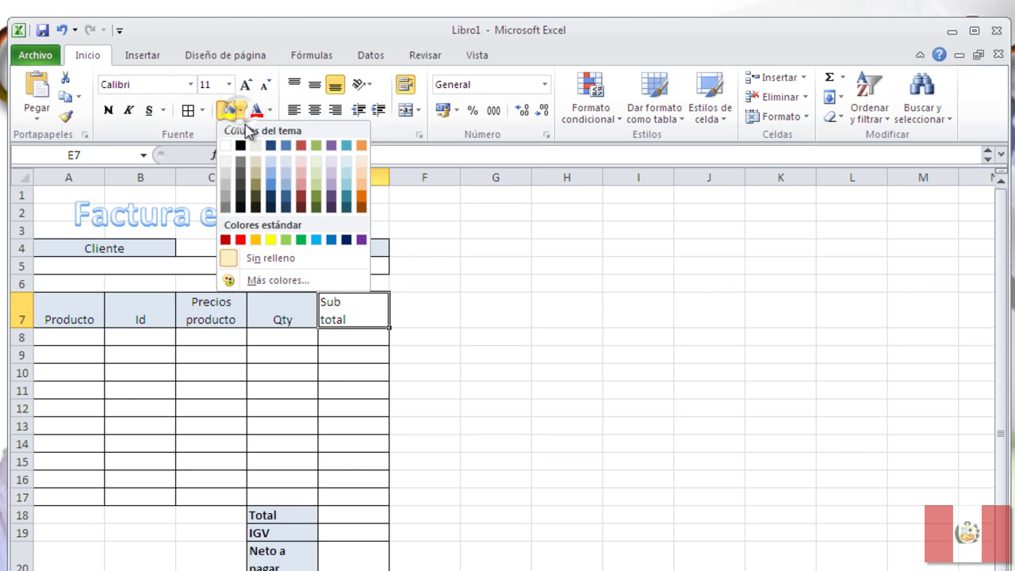
{"action": "left_click", "coordinate": [290, 163]}
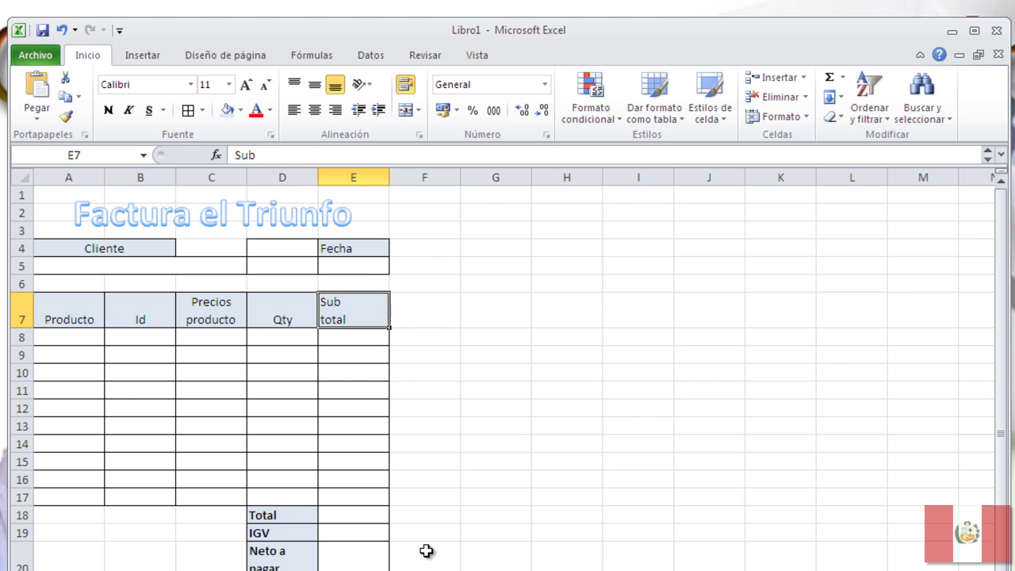
{"action": "left_click", "coordinate": [448, 535]}
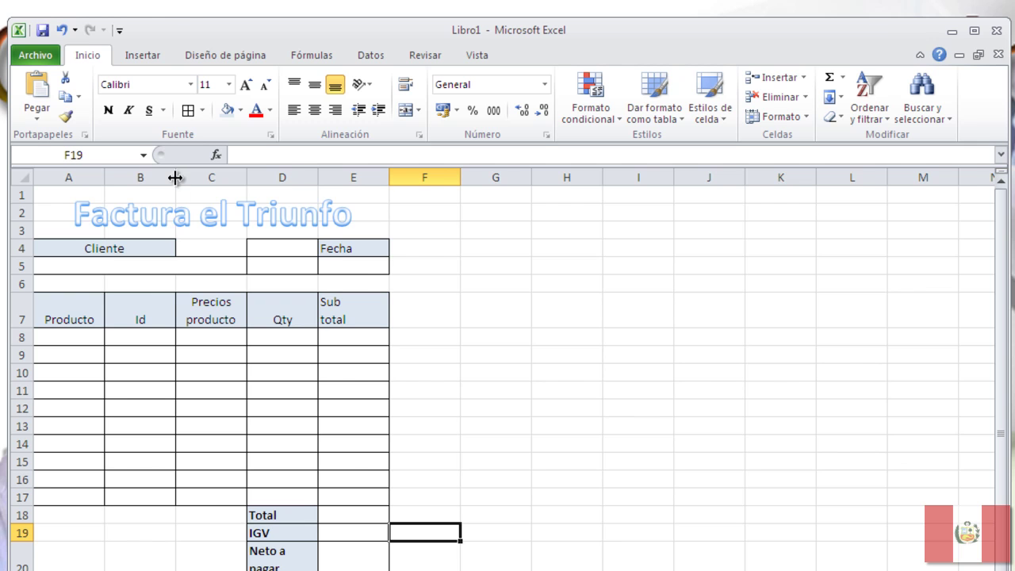
{"action": "left_click_drag", "start_coordinate": [175, 178], "coordinate": [121, 177]}
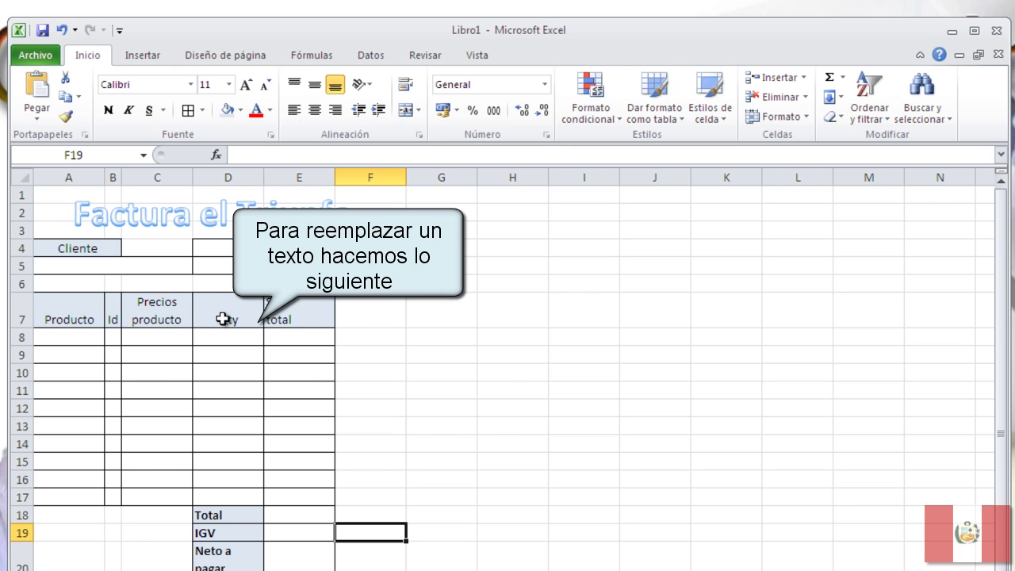
Change the D7 header from 'Qty' to 'Cantidad'.
{"action": "left_click", "coordinate": [222, 318]}
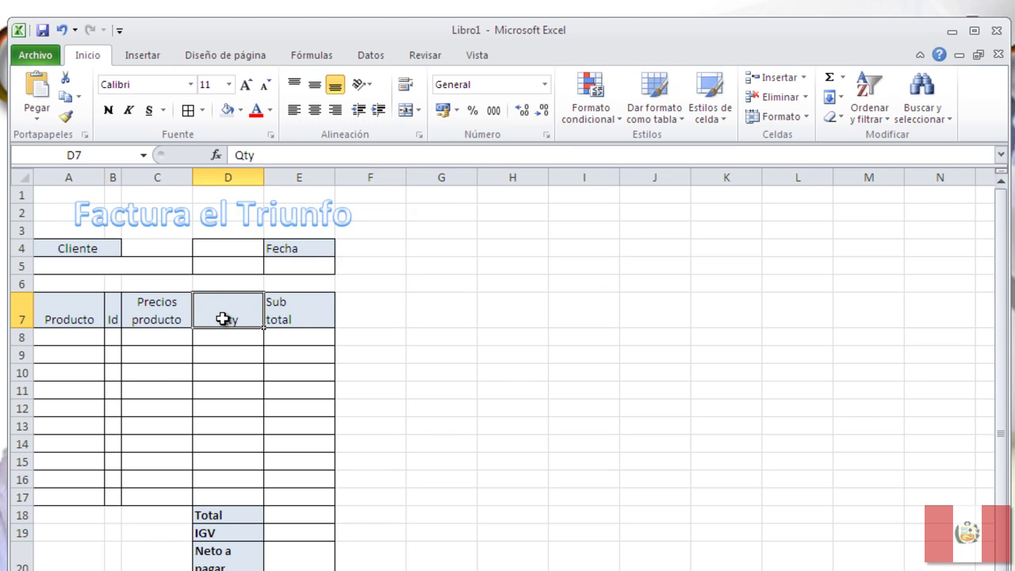
{"action": "left_click_drag", "start_coordinate": [256, 155], "coordinate": [228, 157]}
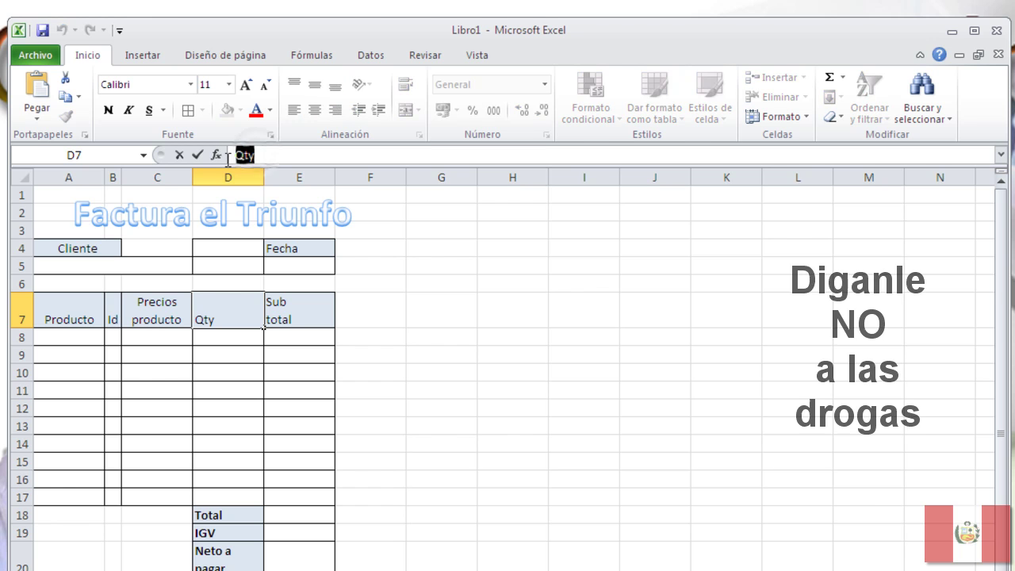
{"action": "type", "text": "Cantidad"}
{"action": "left_click", "coordinate": [197, 154]}
{"action": "left_click", "coordinate": [583, 416]}
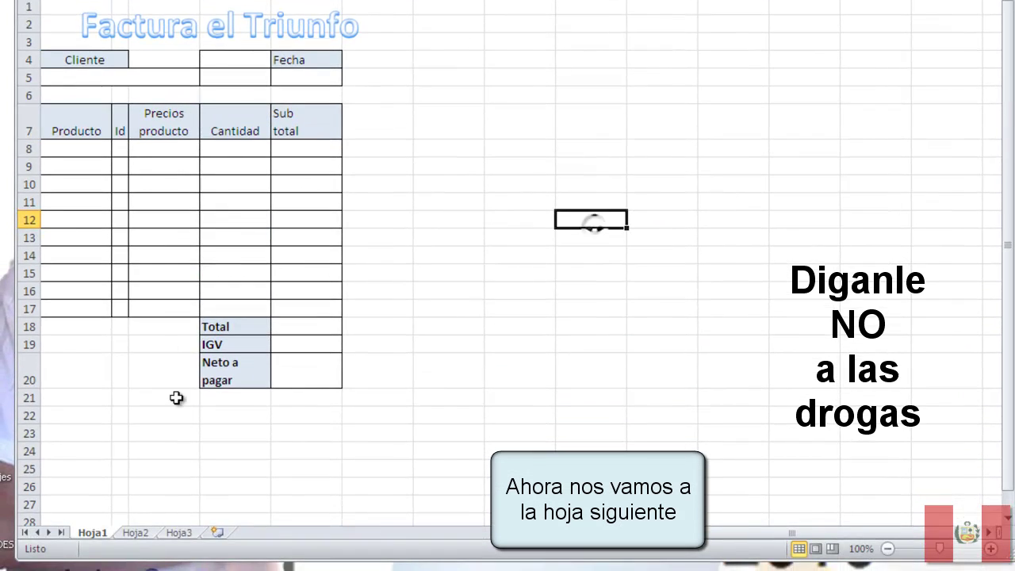
On the Hoja2 product list, name the range A2:C11 'DATOS' in the Name Box.
{"action": "left_click", "coordinate": [146, 535]}
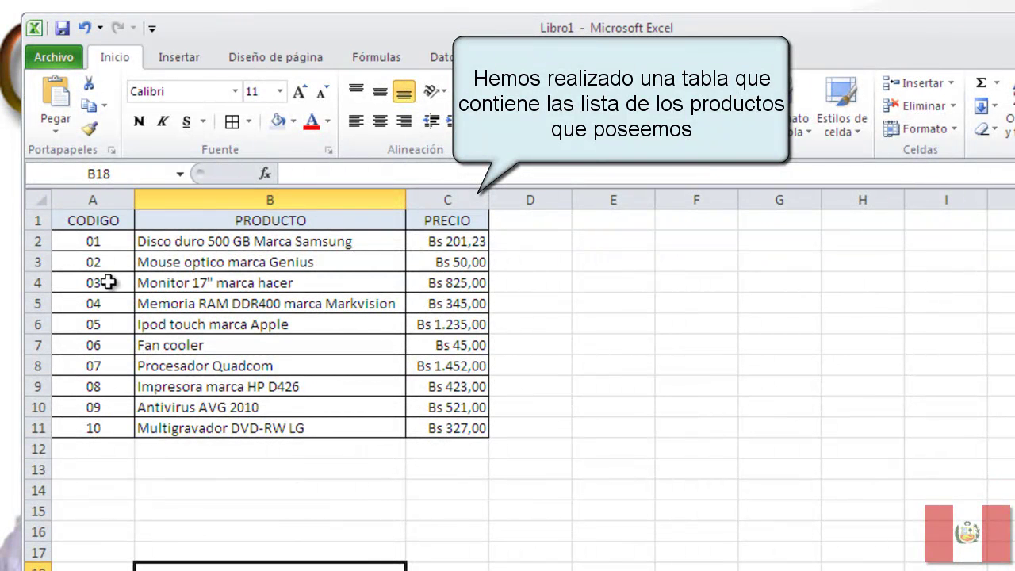
{"action": "left_click_drag", "start_coordinate": [75, 242], "coordinate": [451, 252]}
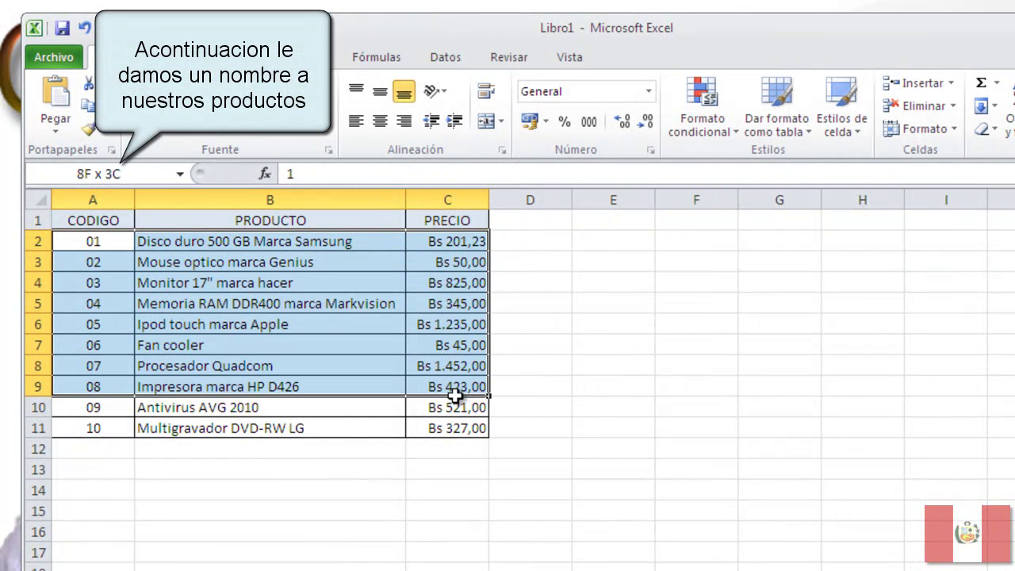
{"action": "left_click_drag", "start_coordinate": [451, 252], "coordinate": [456, 417]}
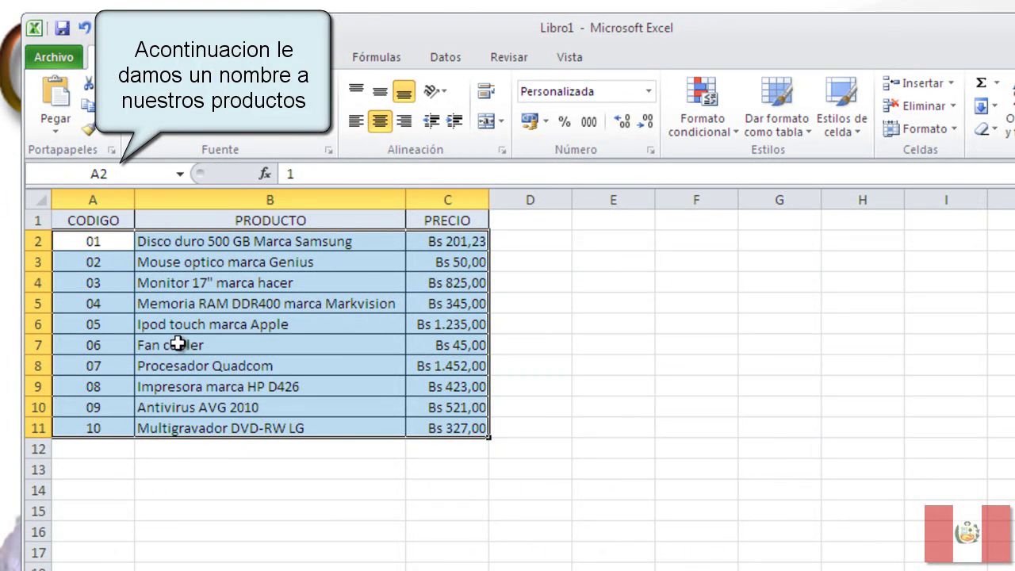
{"action": "left_click", "coordinate": [117, 173]}
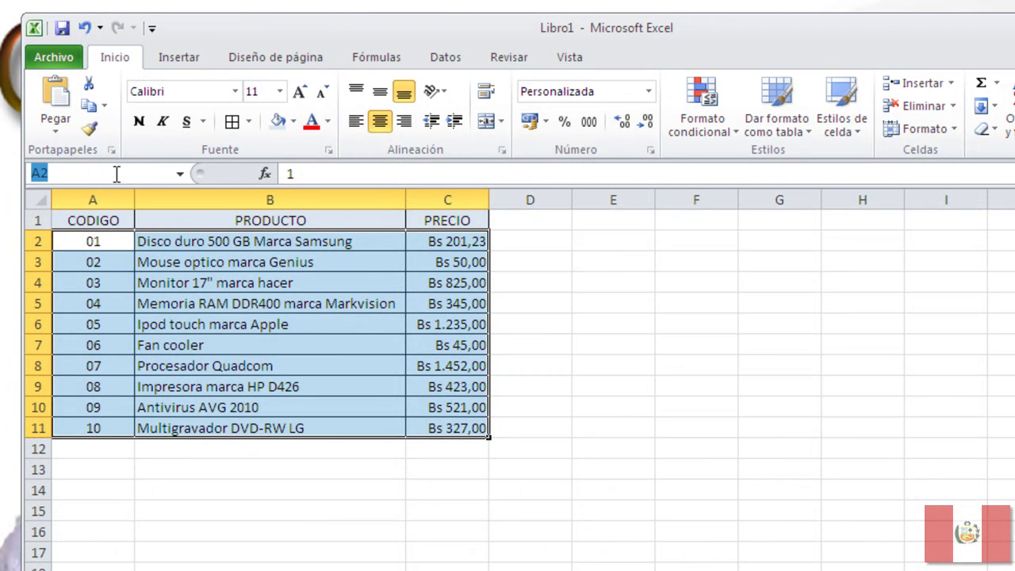
{"action": "type", "text": "DATOS"}
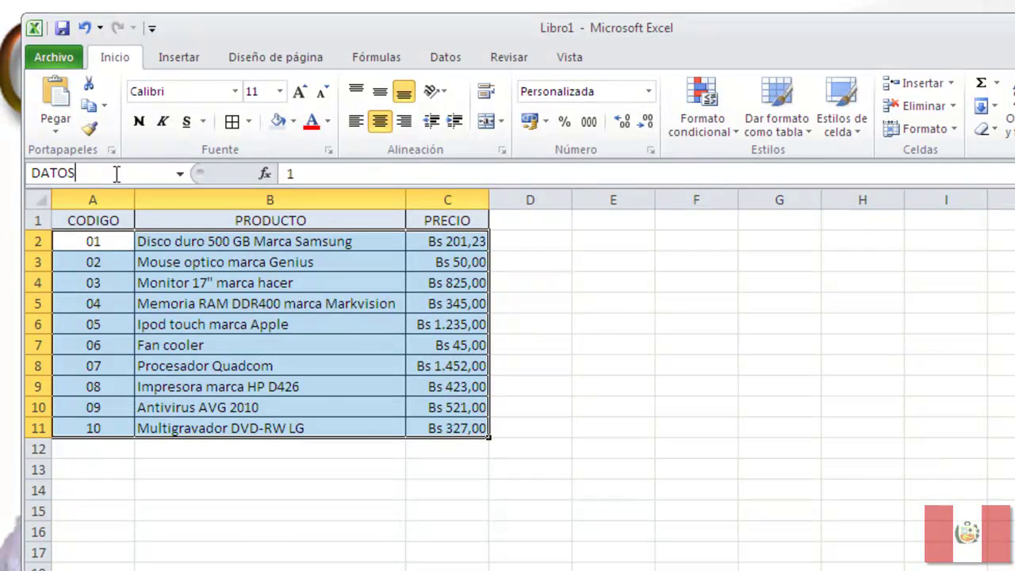
{"action": "key", "text": "Return"}
{"action": "left_click", "coordinate": [310, 498]}
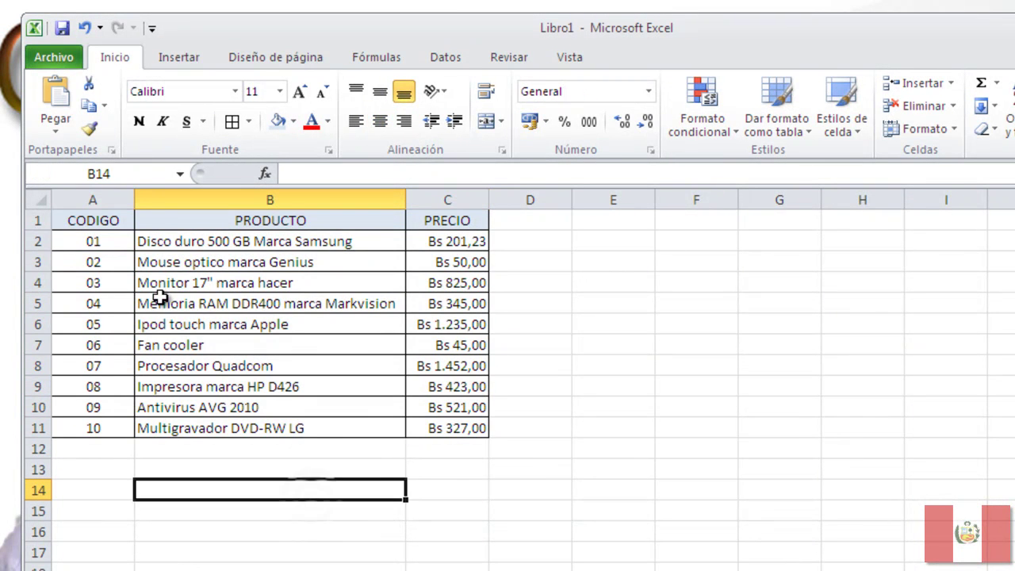
Confirm CODIGO, PRODUCTO and PRECIO are columns 1, 2 and 3, then return to the invoice.
{"action": "mouse_move", "coordinate": [93, 241]}
{"action": "left_mouse_down"}
{"action": "mouse_move", "coordinate": [235, 261]}
{"action": "mouse_move", "coordinate": [402, 350]}
{"action": "mouse_move", "coordinate": [407, 403]}
{"action": "mouse_move", "coordinate": [443, 428]}
{"action": "left_mouse_up"}
{"action": "left_click", "coordinate": [252, 513]}
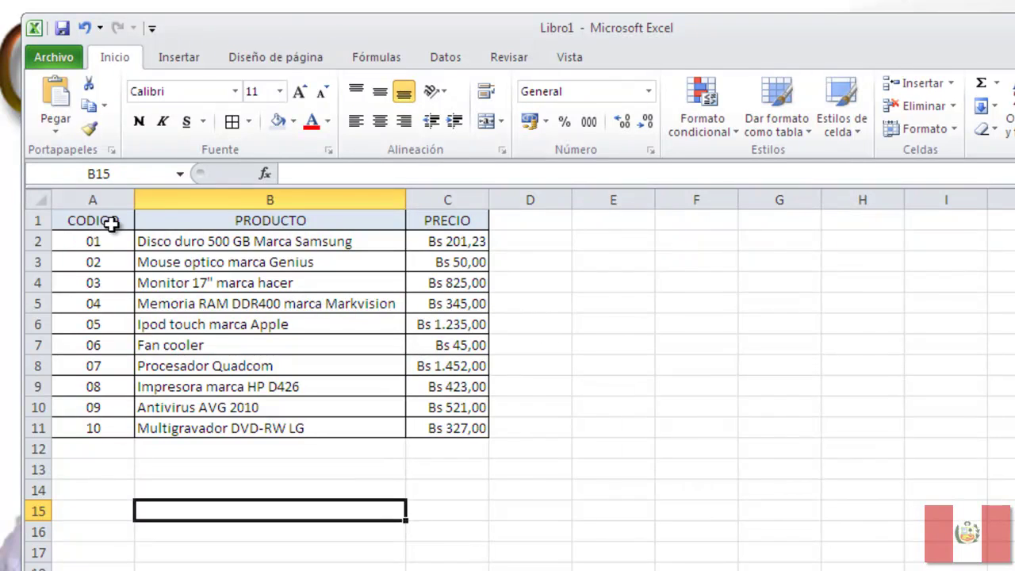
{"action": "left_click", "coordinate": [104, 193]}
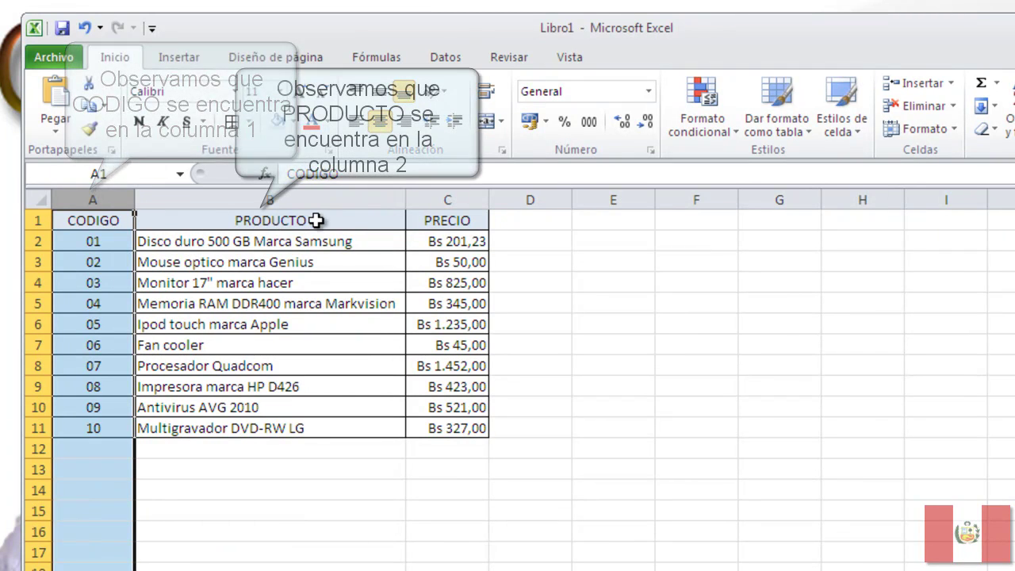
{"action": "left_click", "coordinate": [262, 226]}
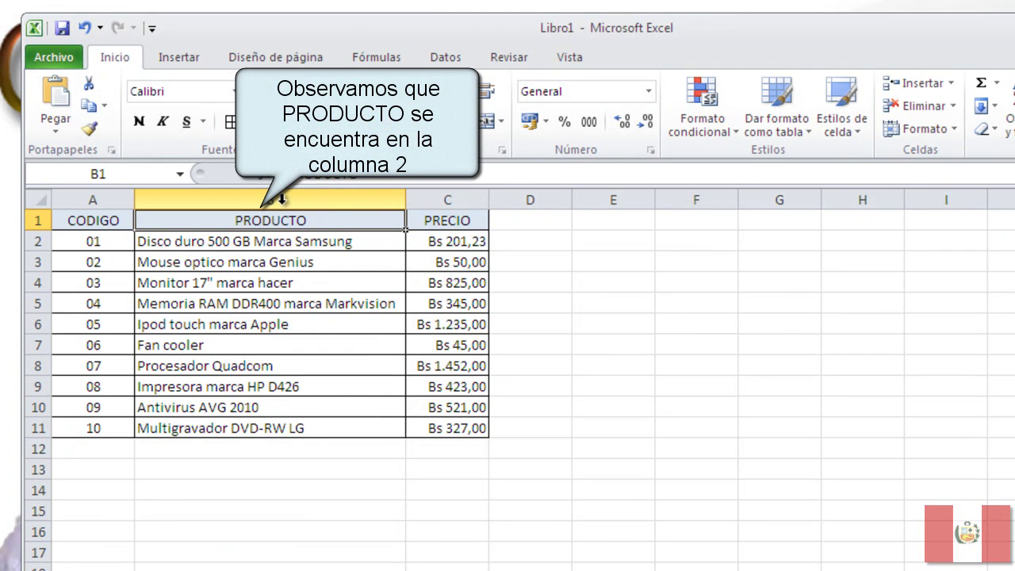
{"action": "left_click", "coordinate": [281, 200]}
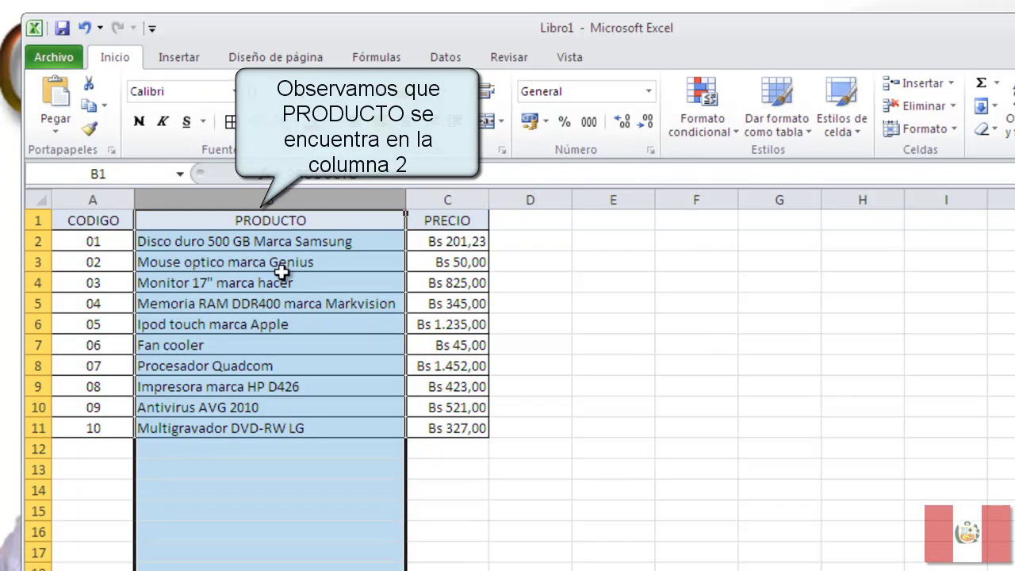
{"action": "left_click", "coordinate": [449, 227]}
{"action": "left_click", "coordinate": [450, 199]}
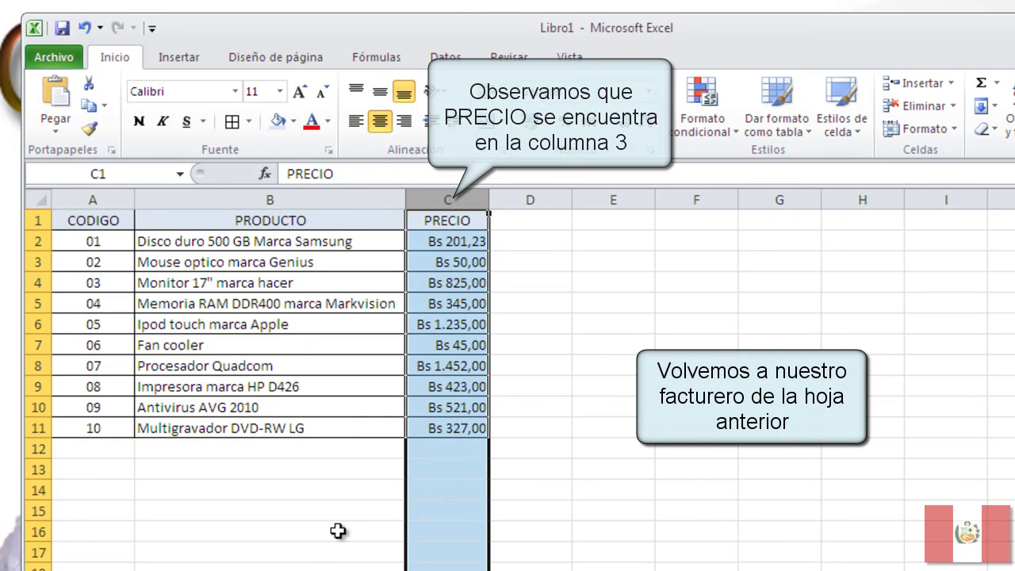
{"action": "key", "text": "ctrl+Page_Up"}
Widen column B and enter Id 02 in B8, matching it against the product list.
{"action": "left_click", "coordinate": [95, 392]}
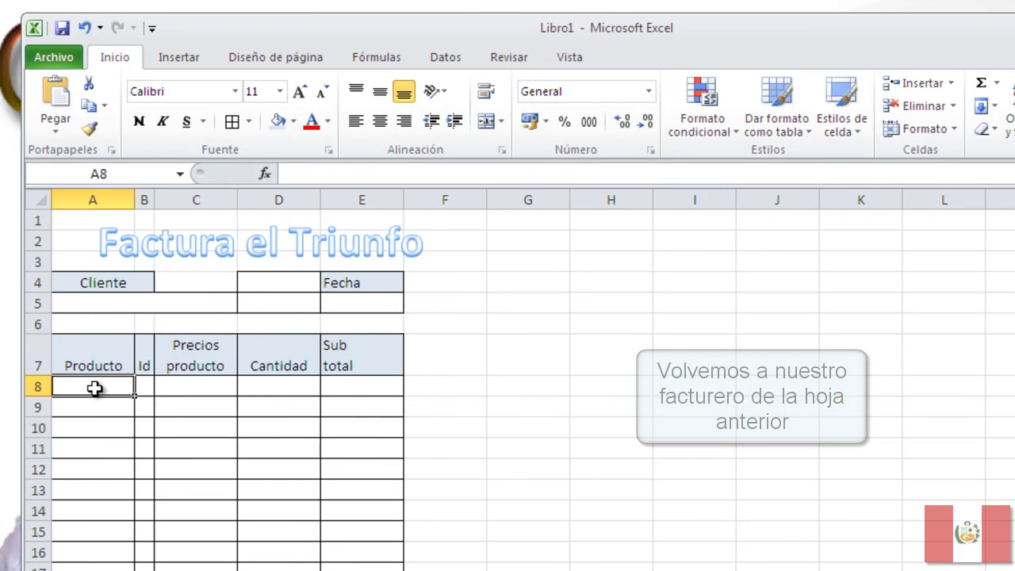
{"action": "left_click", "coordinate": [142, 387]}
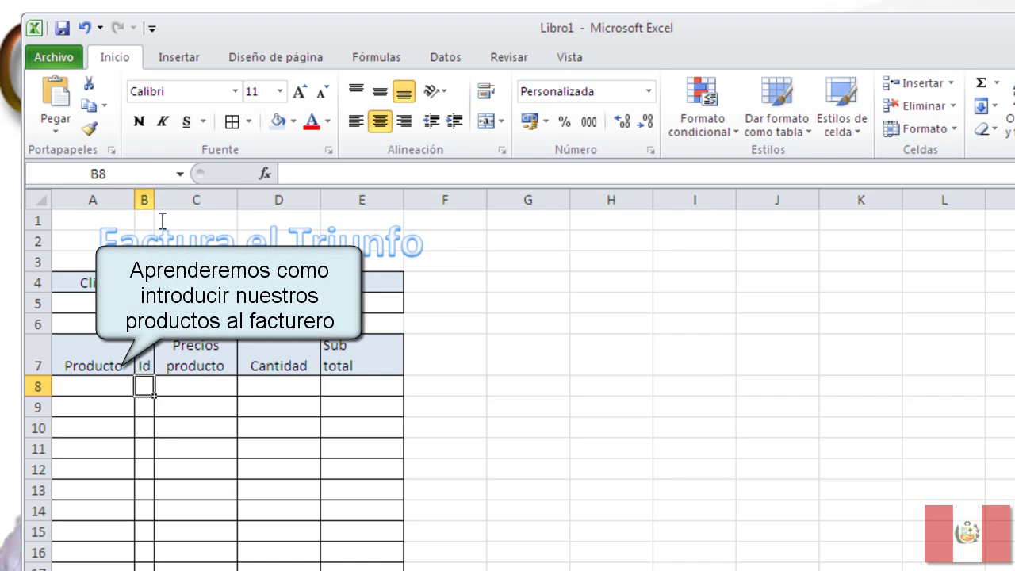
{"action": "left_click_drag", "start_coordinate": [154, 200], "coordinate": [173, 200]}
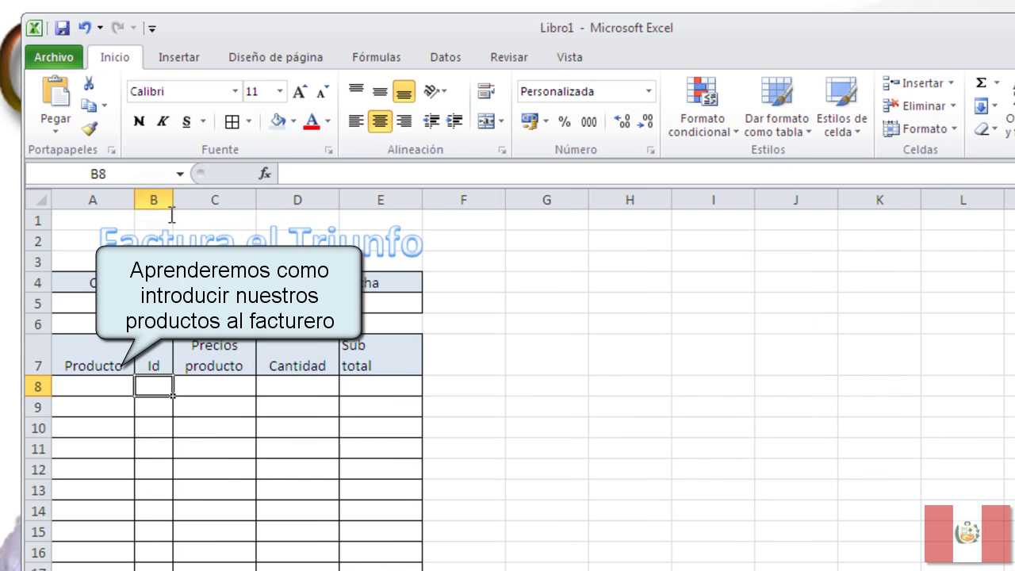
{"action": "type", "text": "02"}
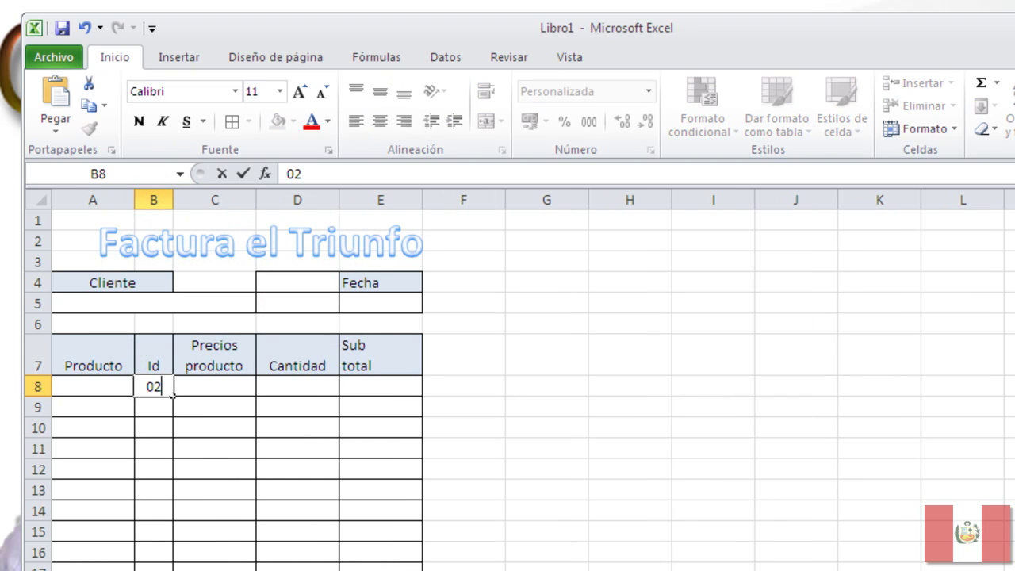
{"action": "left_click", "coordinate": [172, 563]}
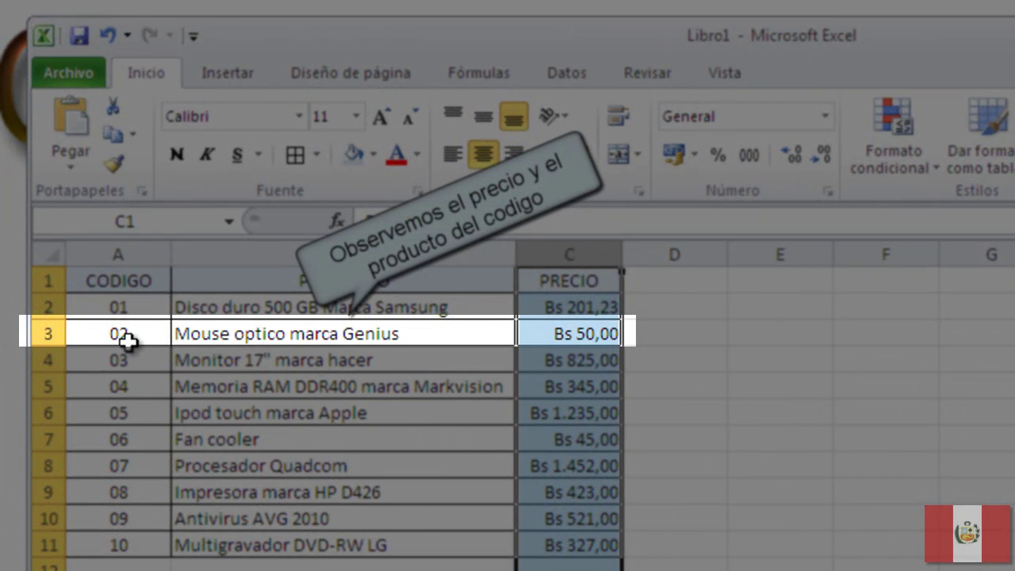
{"action": "left_click", "coordinate": [202, 334]}
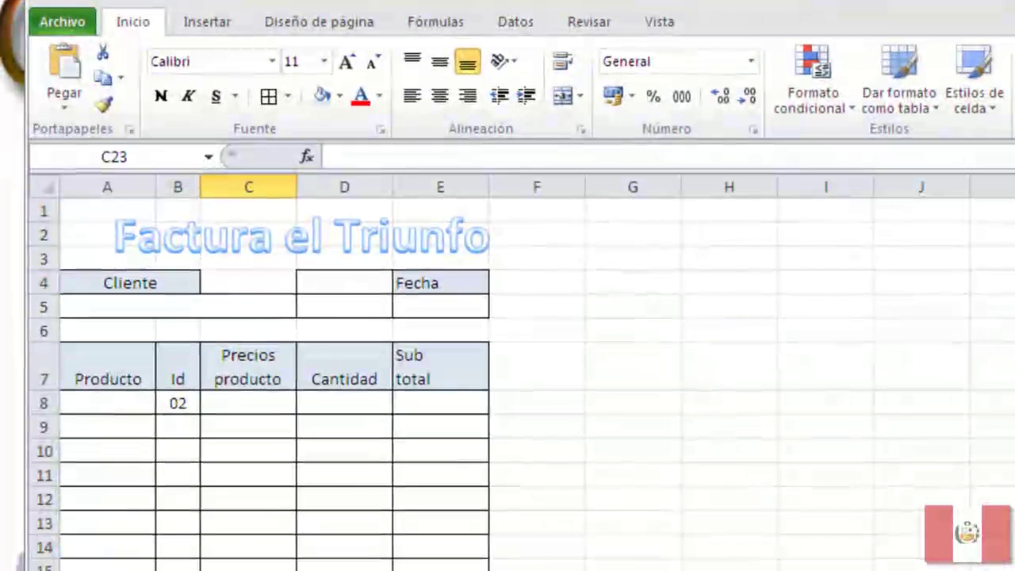
Enter =CONSULTAV(B8;DATOS;2) in A8 to fetch the product name.
{"action": "left_click", "coordinate": [116, 408]}
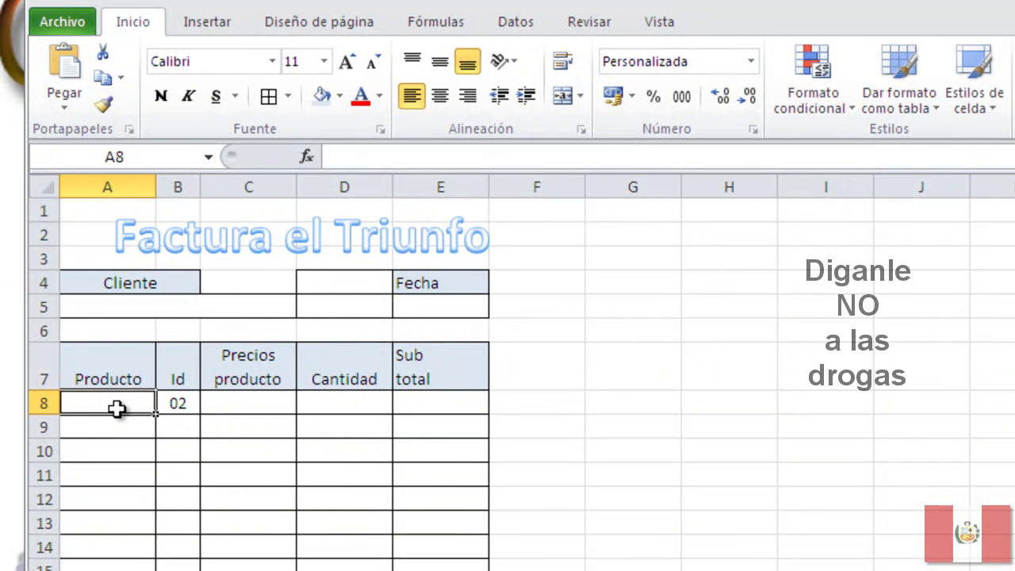
{"action": "type", "text": "=CO"}
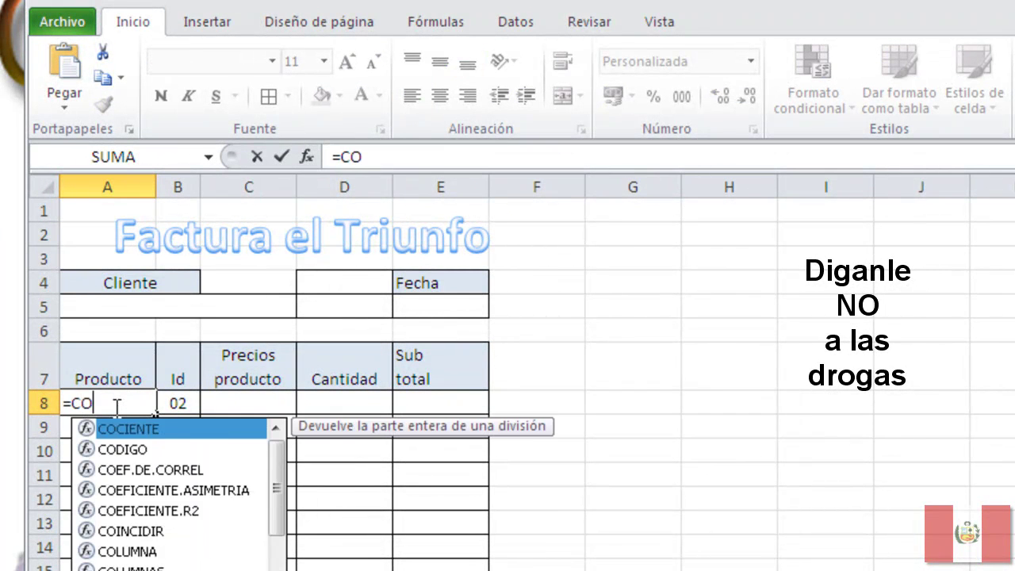
{"action": "type", "text": "NS"}
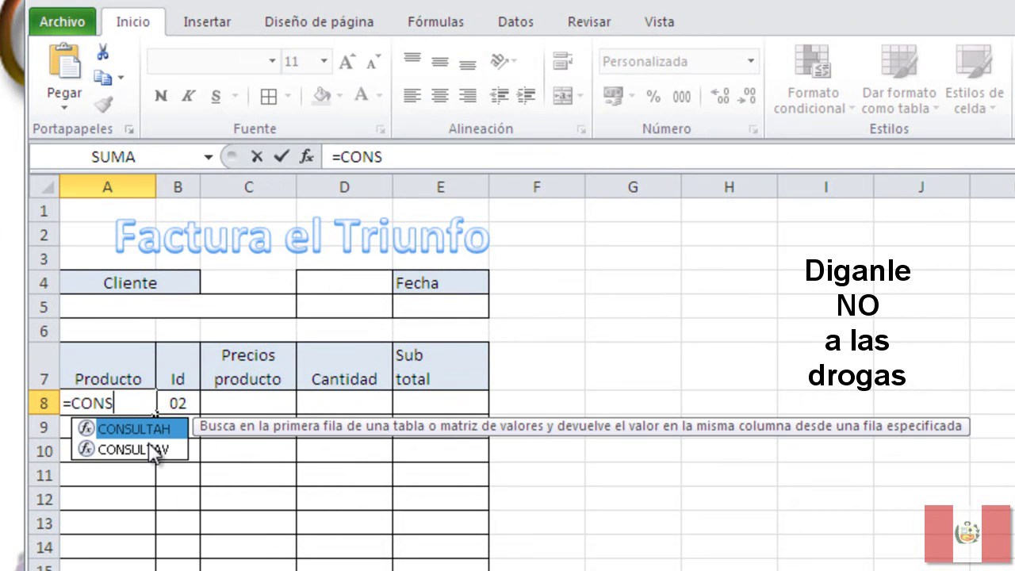
{"action": "left_click", "coordinate": [174, 450]}
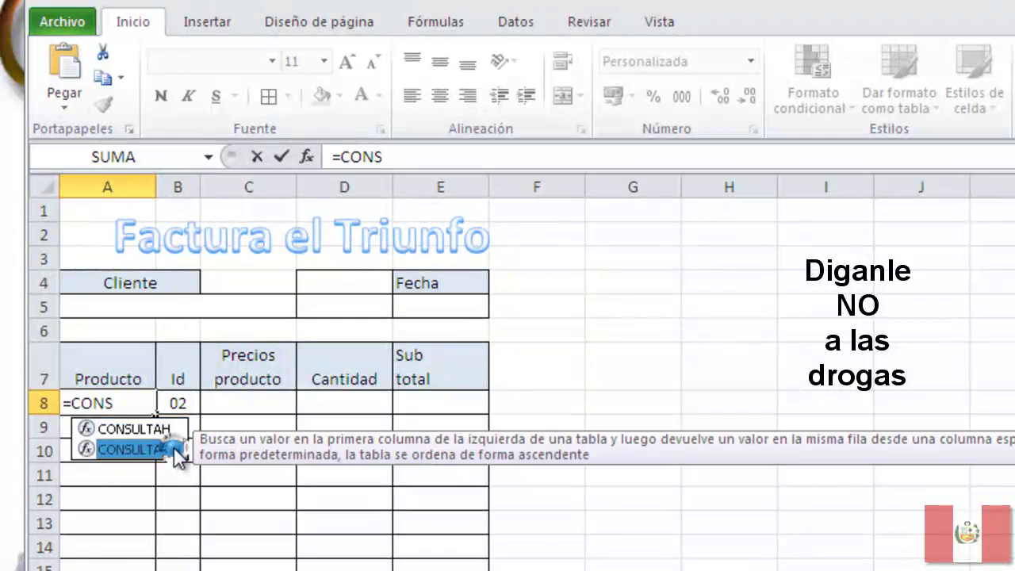
{"action": "double_click", "coordinate": [162, 450]}
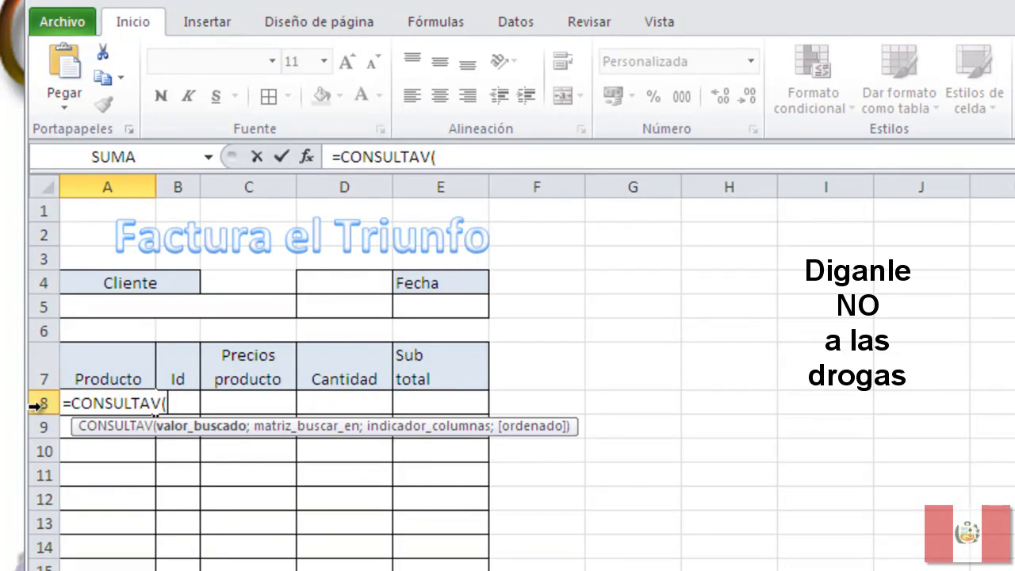
{"action": "type", "text": "B8"}
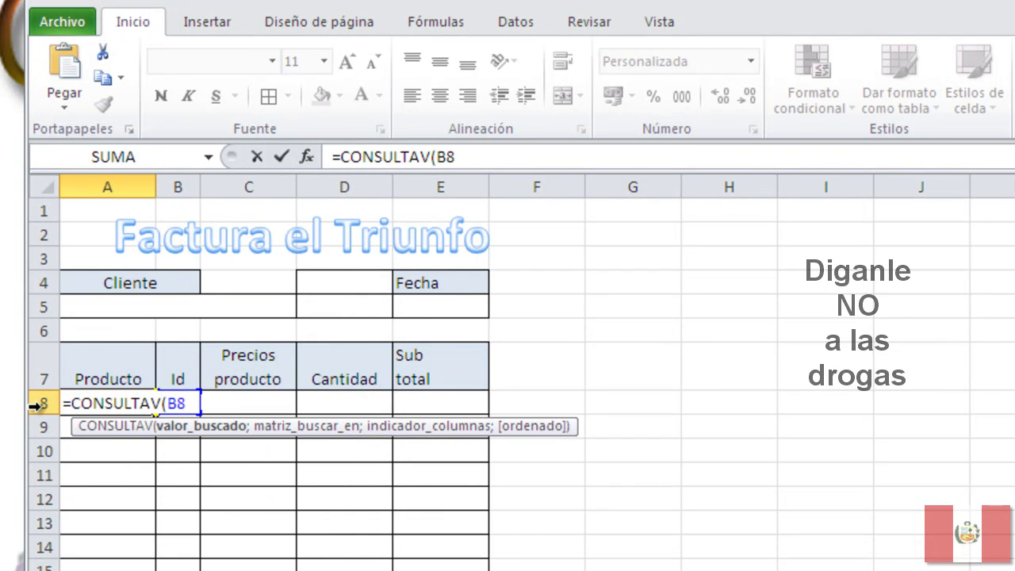
{"action": "type", "text": ";"}
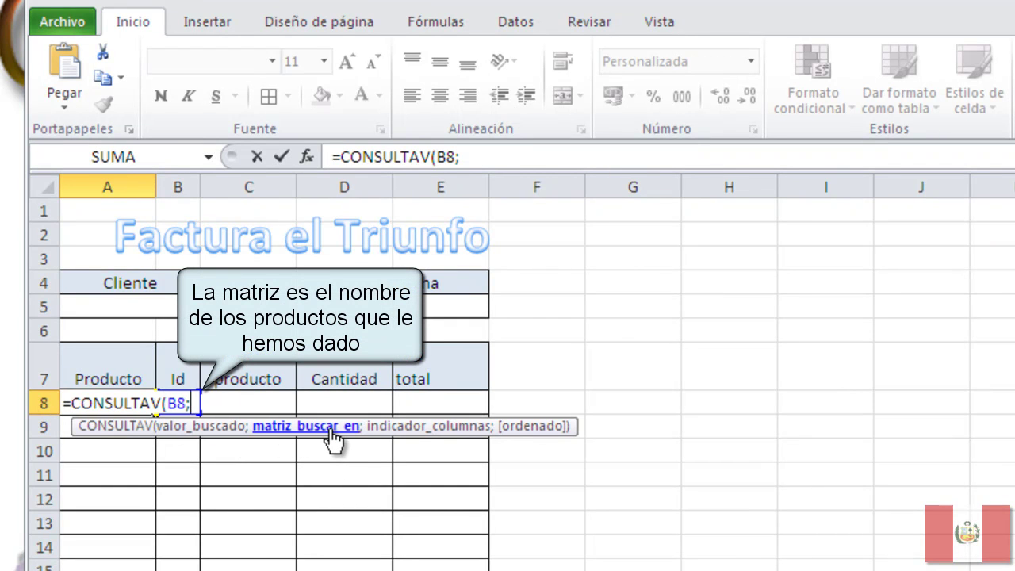
{"action": "type", "text": "DA"}
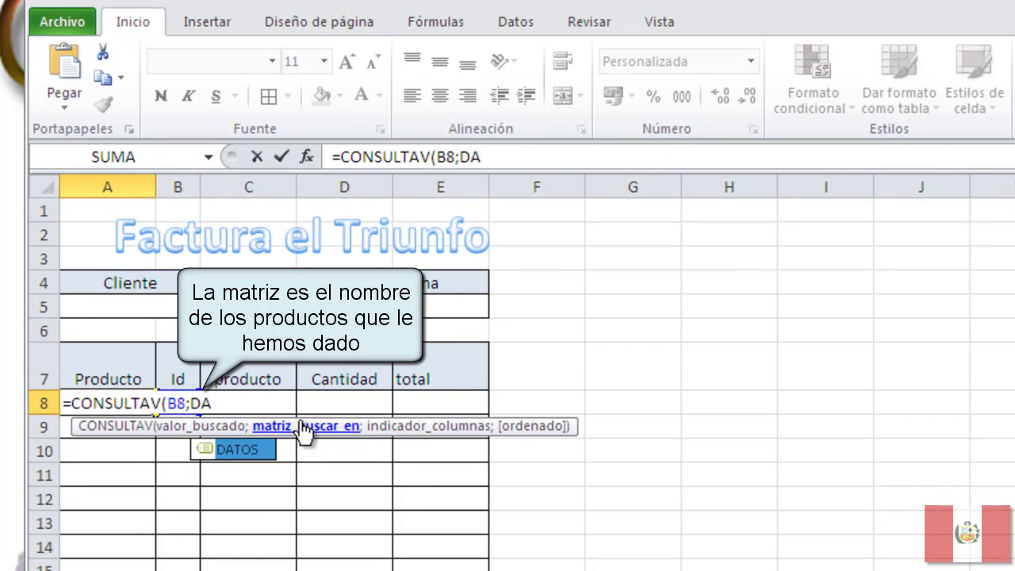
{"action": "double_click", "coordinate": [240, 449]}
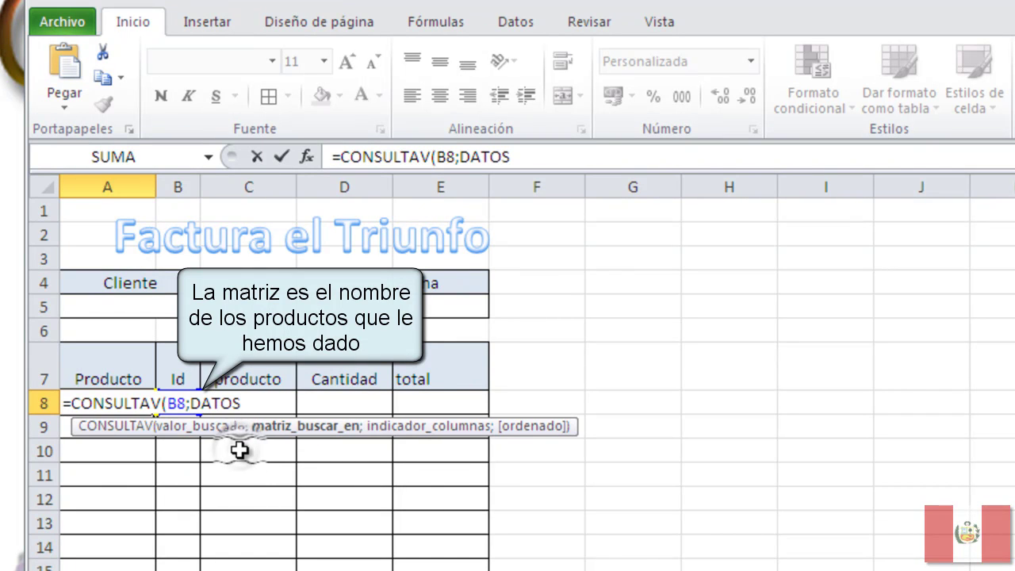
{"action": "type", "text": ";2"}
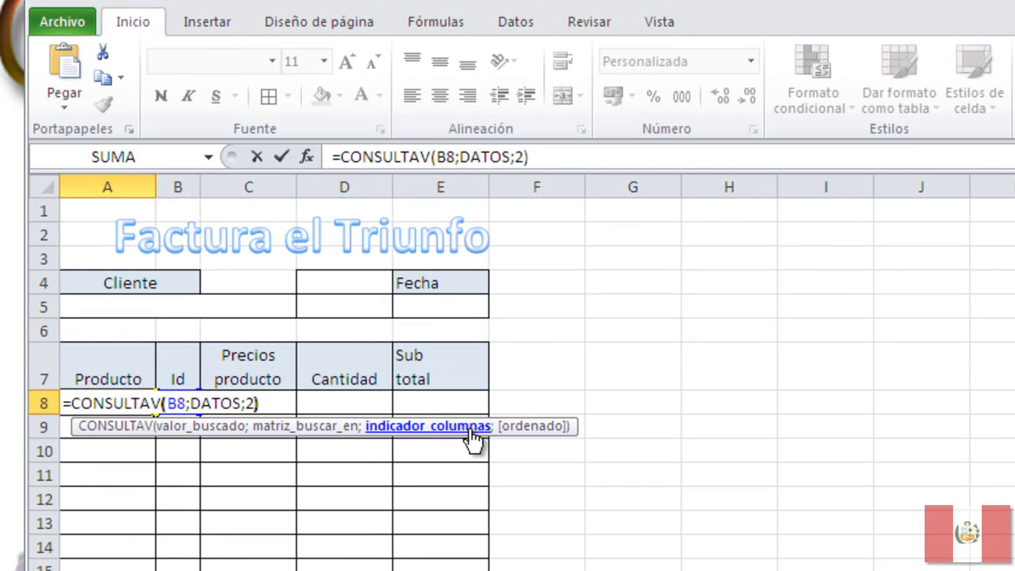
{"action": "key", "text": "Return"}
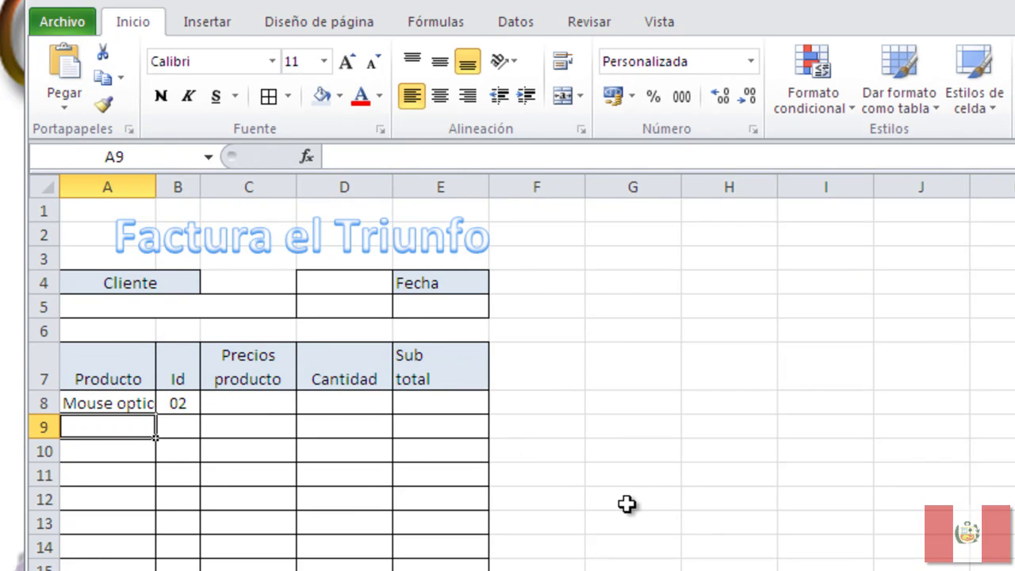
Autofit column A to show 'Mouse optico marca Genius' and verify code 02's name and price in DATOS.
{"action": "double_click", "coordinate": [156, 187]}
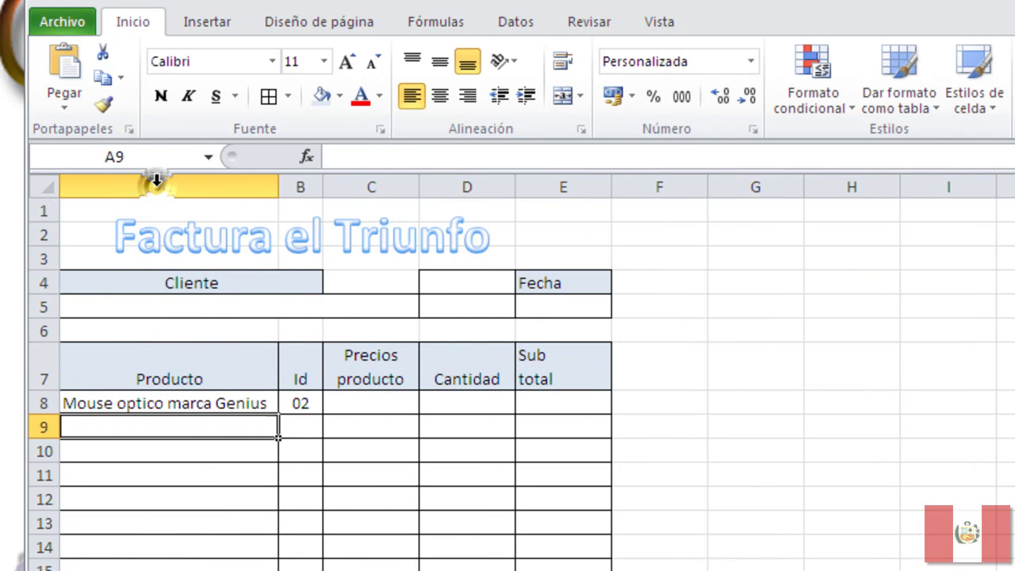
{"action": "left_click", "coordinate": [116, 403]}
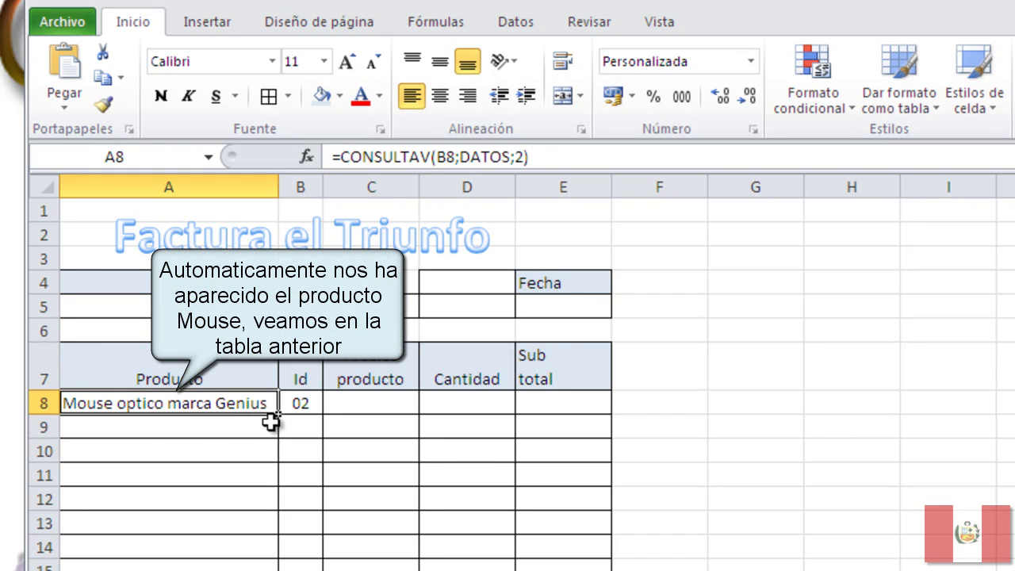
{"action": "left_click", "coordinate": [303, 407]}
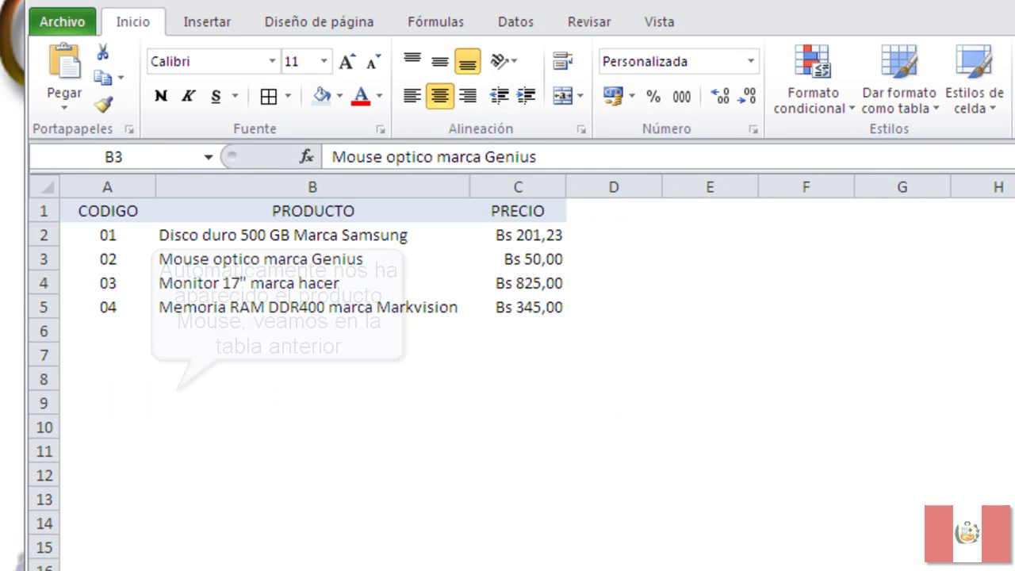
{"action": "left_click", "coordinate": [123, 262]}
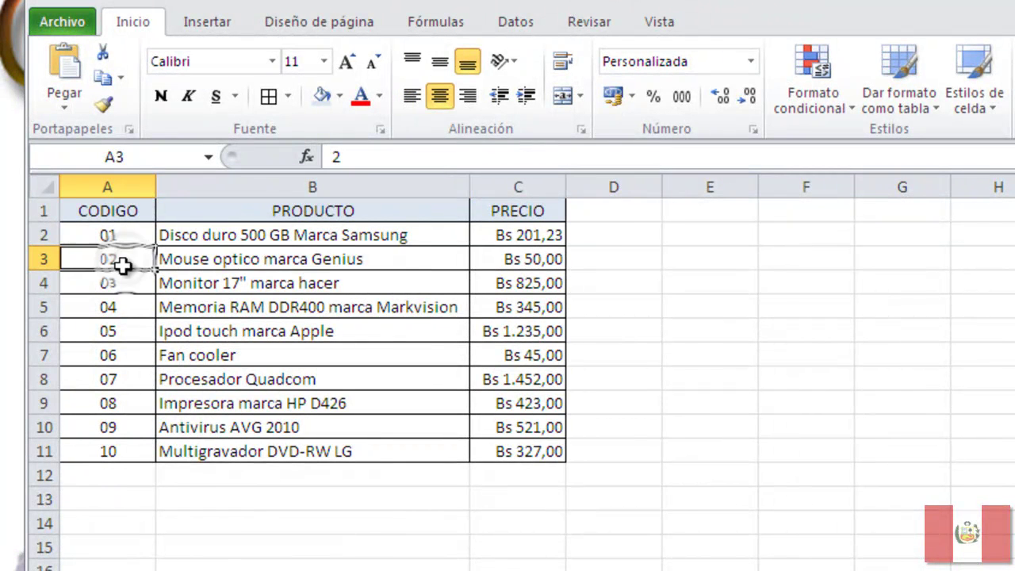
{"action": "left_click", "coordinate": [256, 267]}
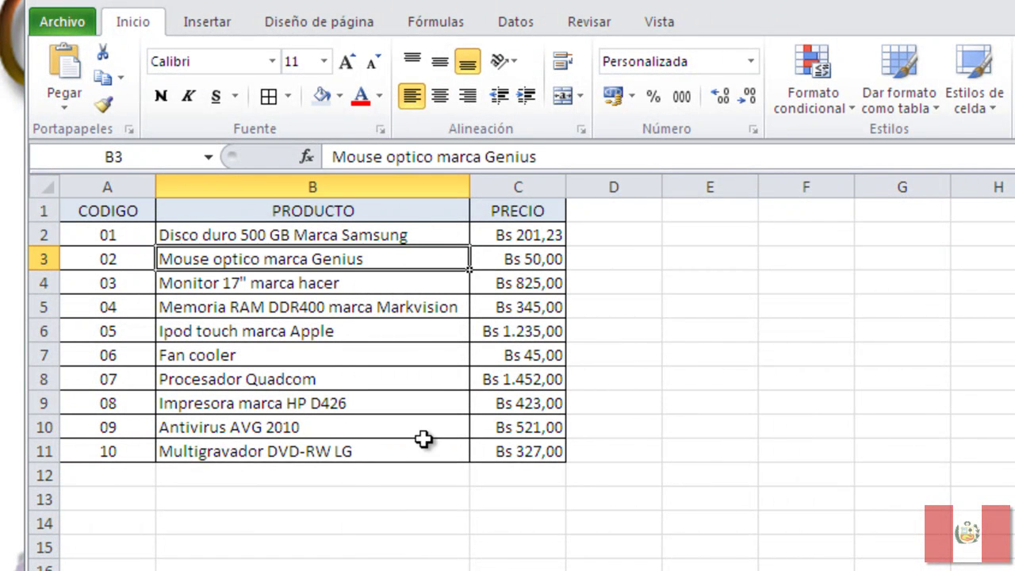
{"action": "left_click", "coordinate": [536, 262]}
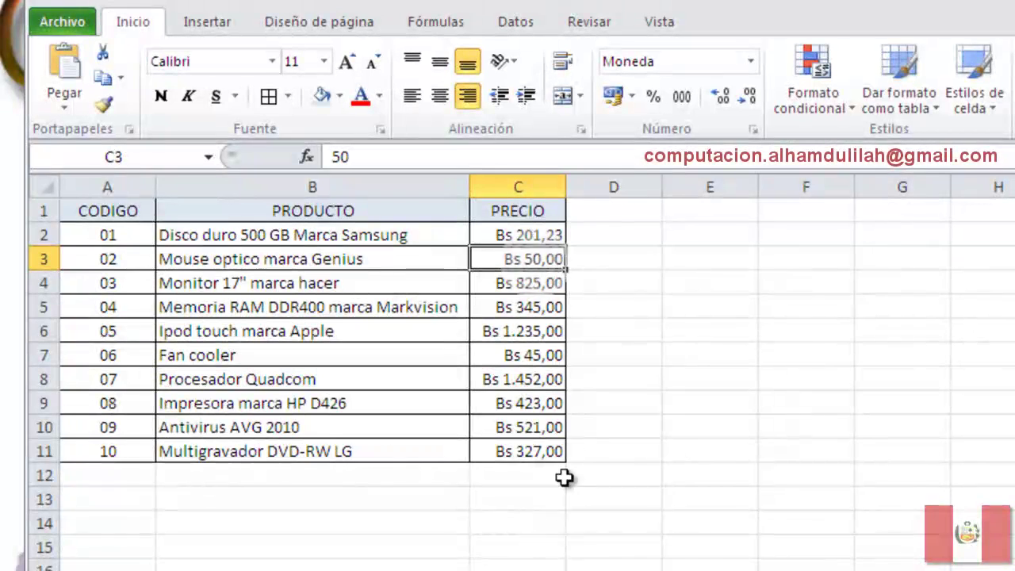
{"action": "key", "text": "ctrl+Page_Down"}
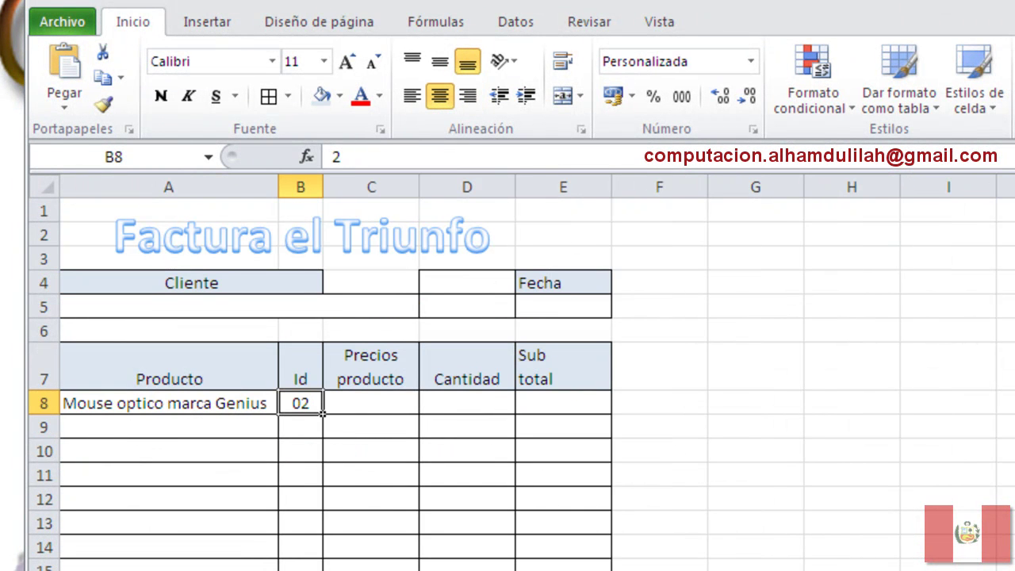
Enter =CONSULTAV(B8;DATOS;3) in C8 to fetch the Bs 50,00 price for Id 02.
{"action": "left_click", "coordinate": [363, 405]}
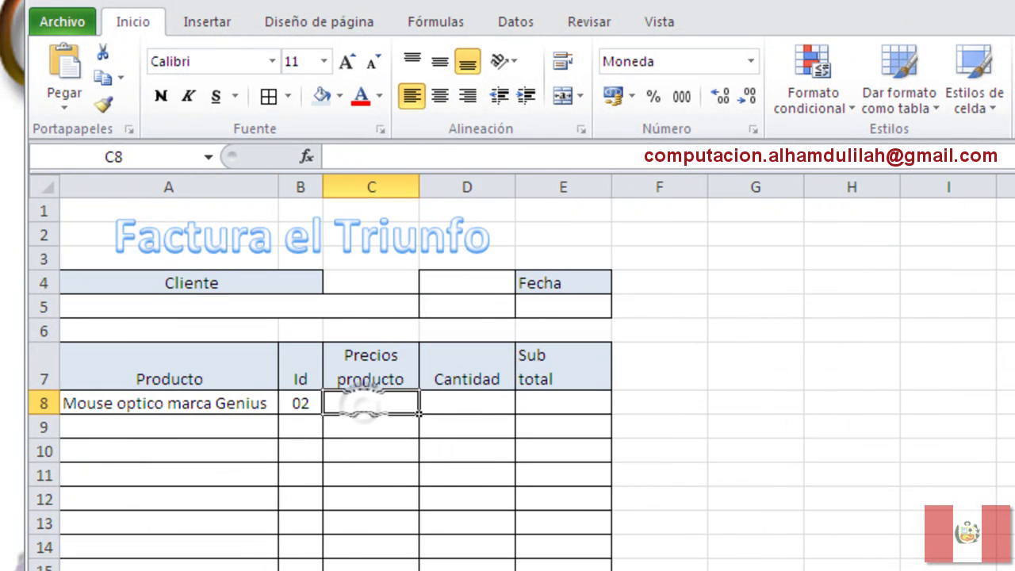
{"action": "type", "text": "=CON"}
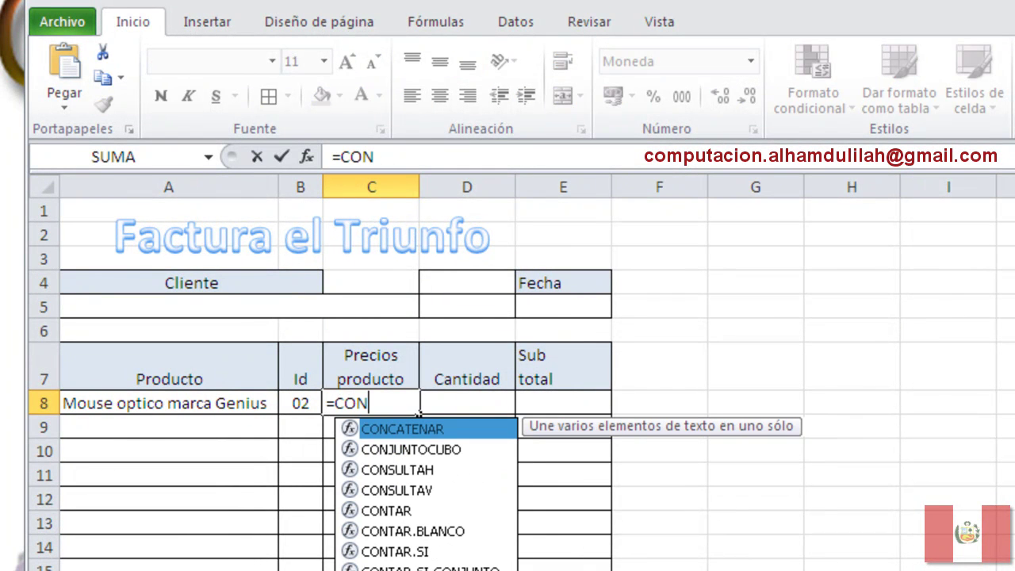
{"action": "double_click", "coordinate": [414, 489]}
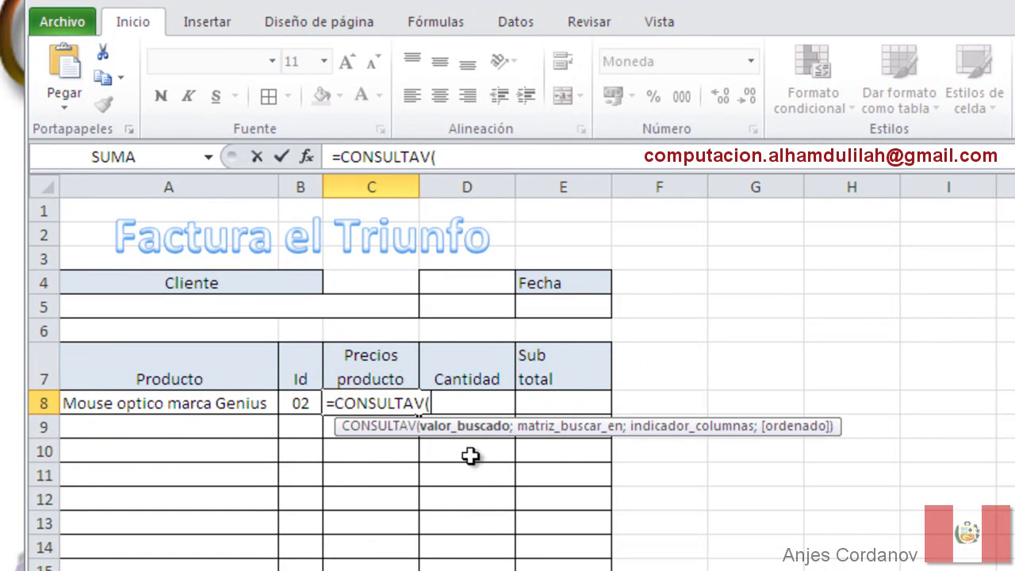
{"action": "type", "text": "B8"}
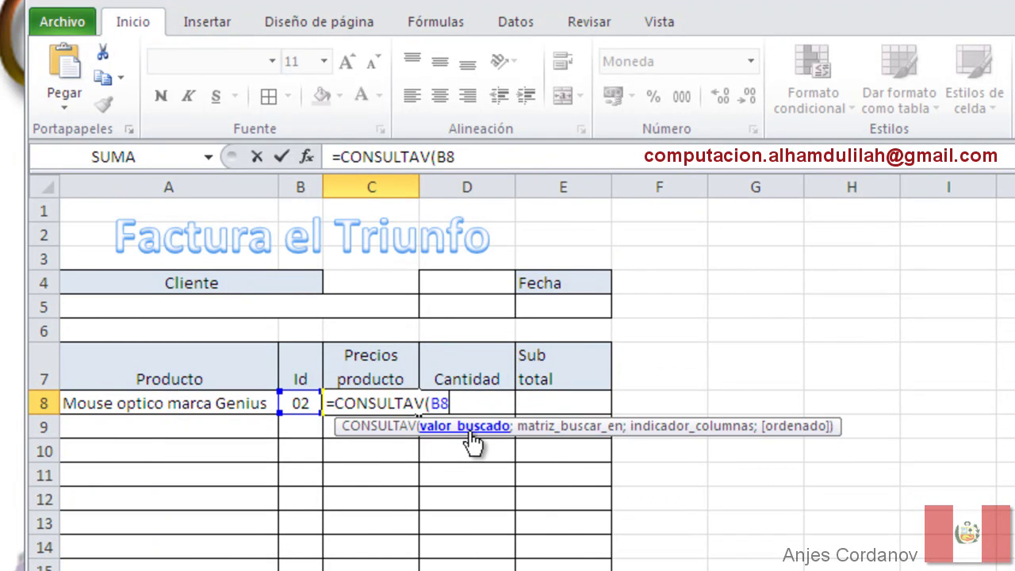
{"action": "type", "text": ";DATS"}
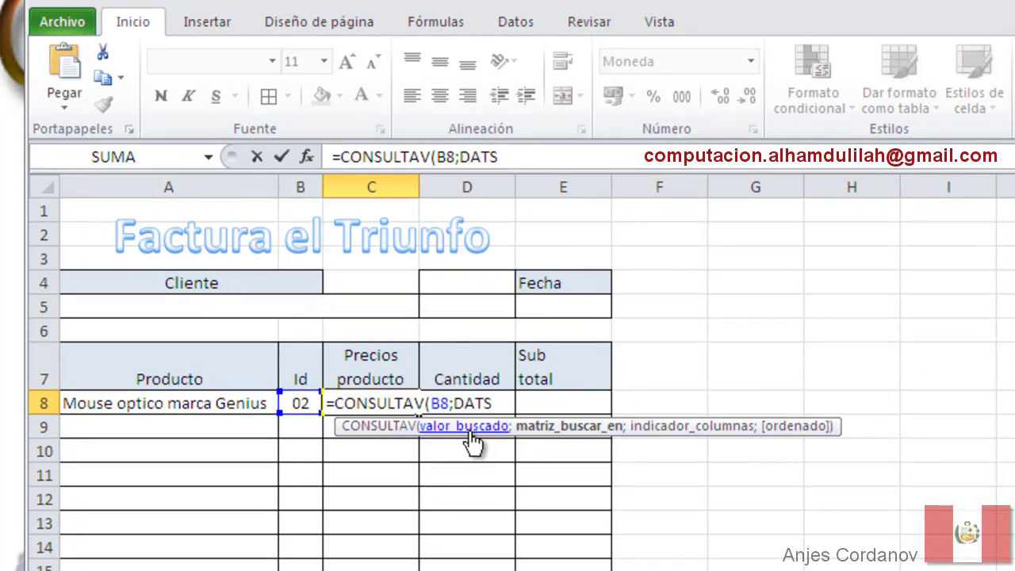
{"action": "key", "text": "BackSpace"}
{"action": "type", "text": "O"}
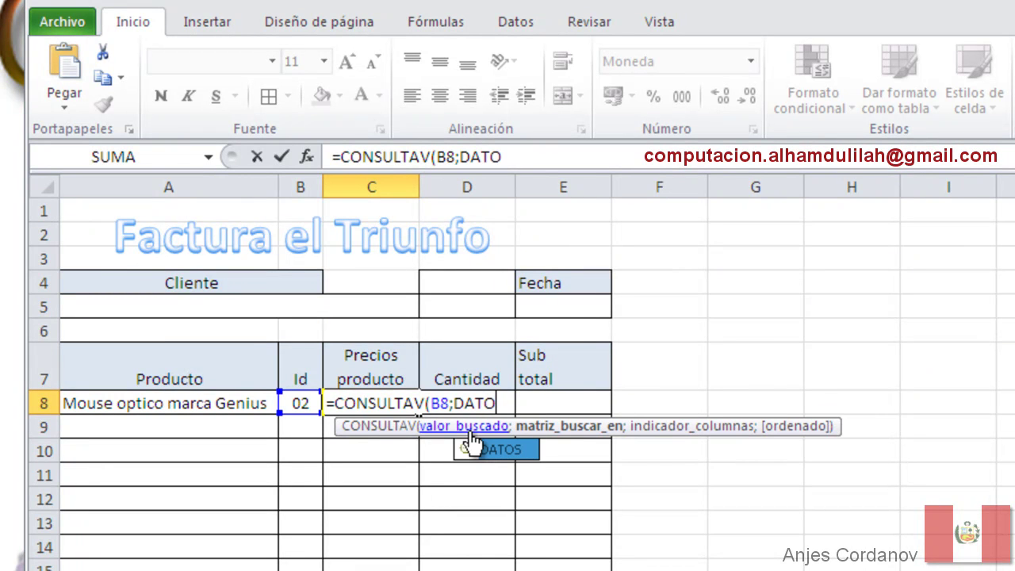
{"action": "double_click", "coordinate": [477, 444]}
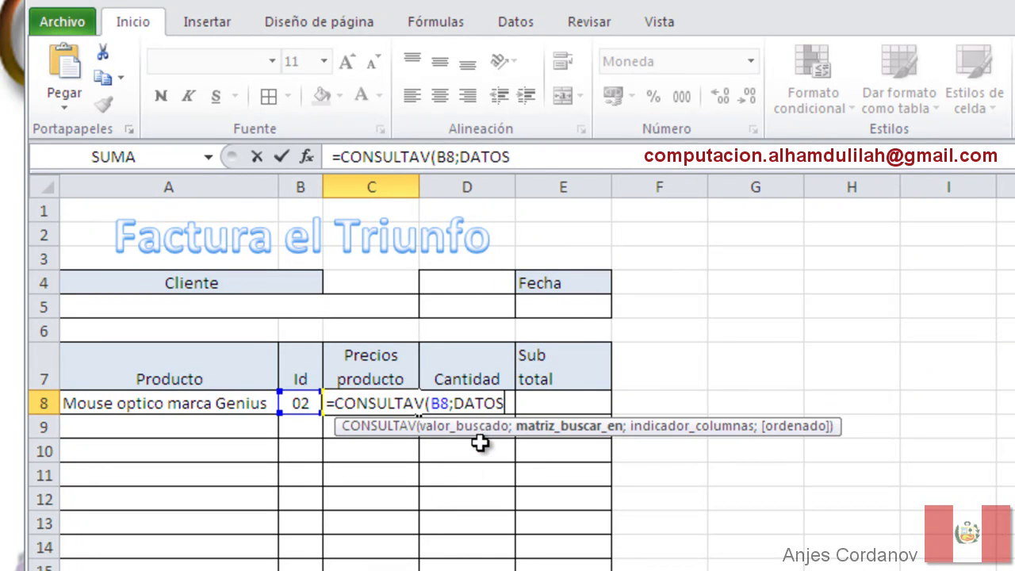
{"action": "type", "text": ";3"}
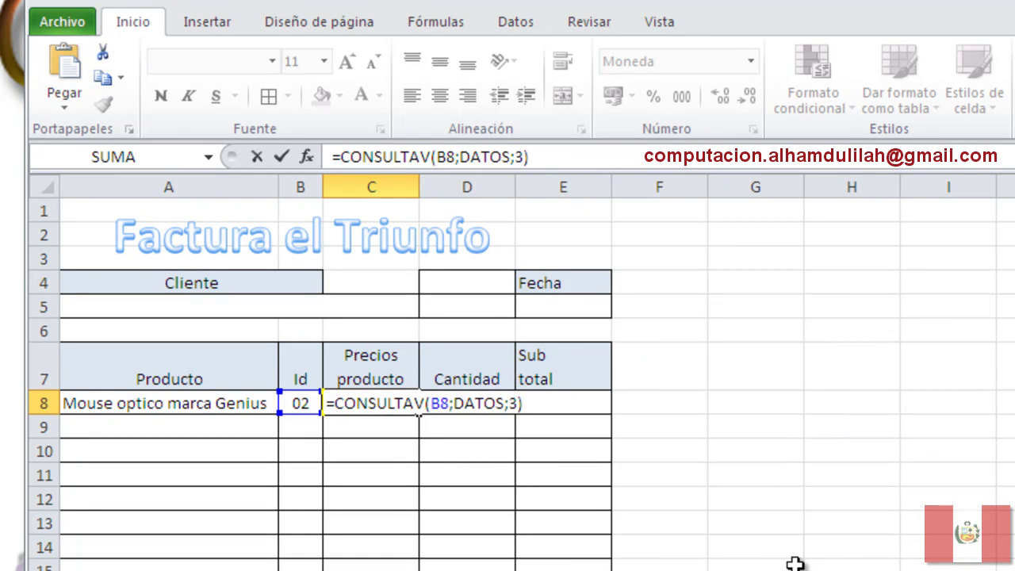
{"action": "key", "text": "Return"}
Enter quantity 5 in D8 and the subtotal =C8*D8 in E8, giving Bs 250,00.
{"action": "left_click", "coordinate": [476, 405]}
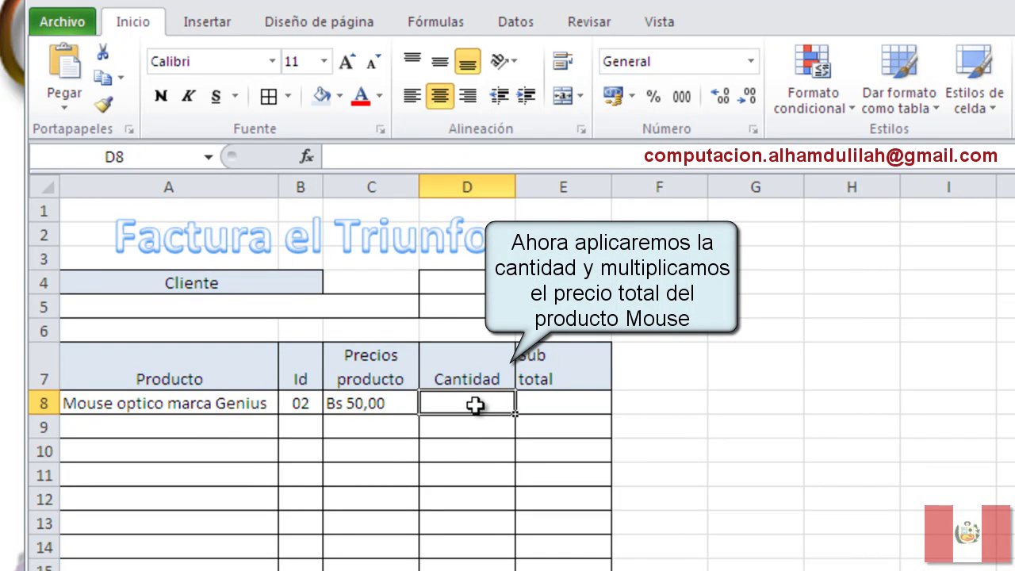
{"action": "type", "text": "3"}
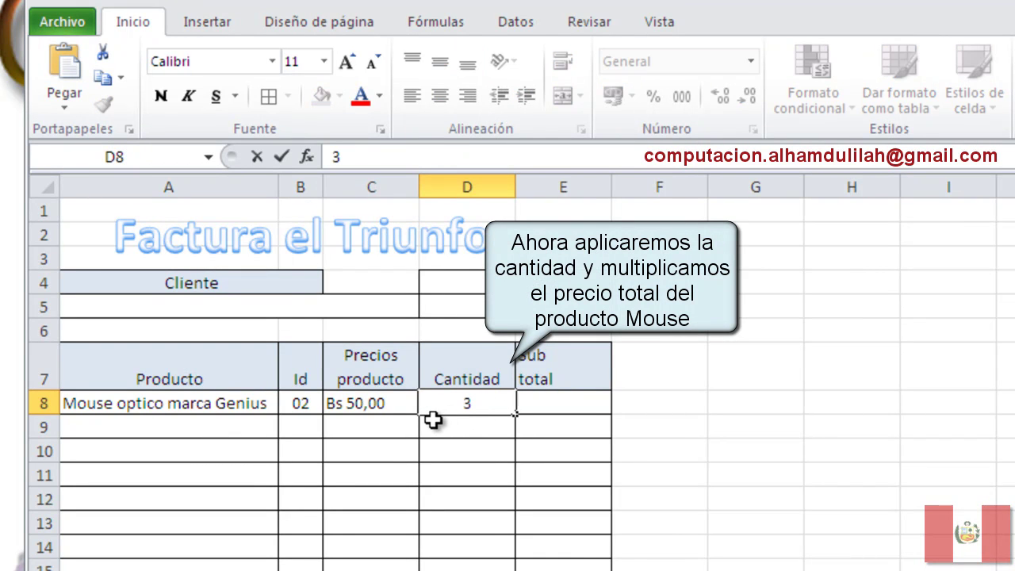
{"action": "type", "text": "5"}
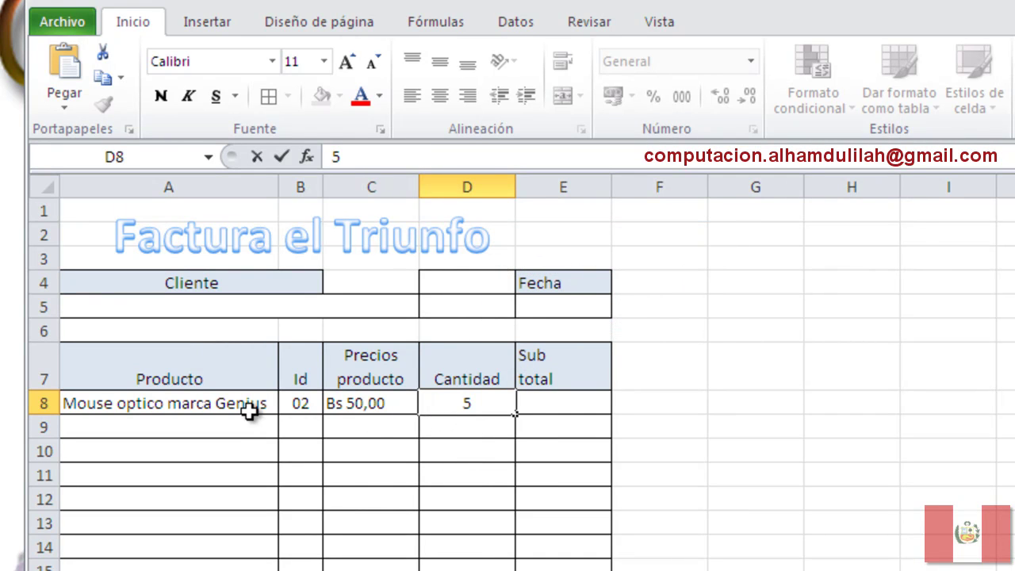
{"action": "left_click", "coordinate": [542, 409]}
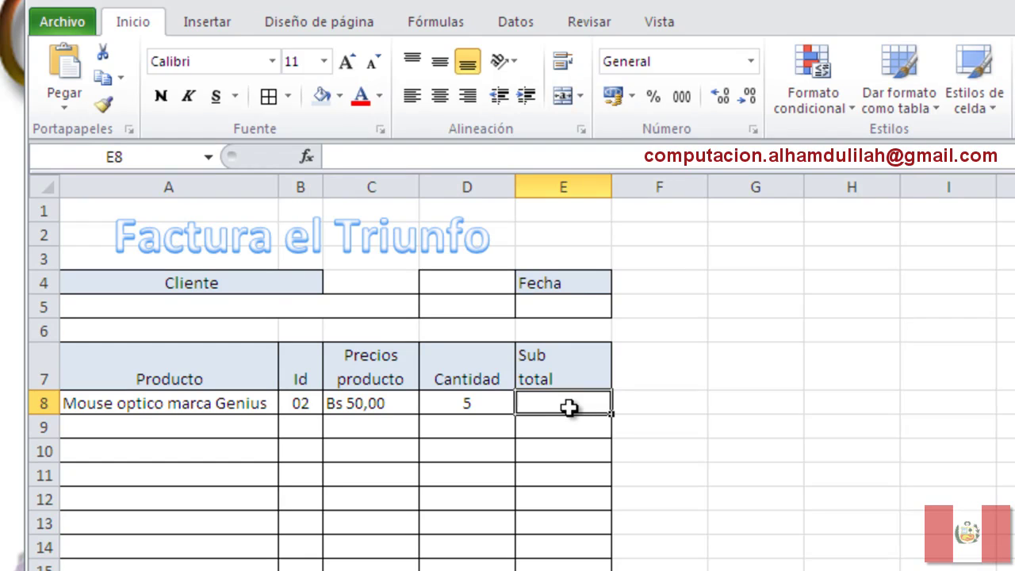
{"action": "type", "text": "="}
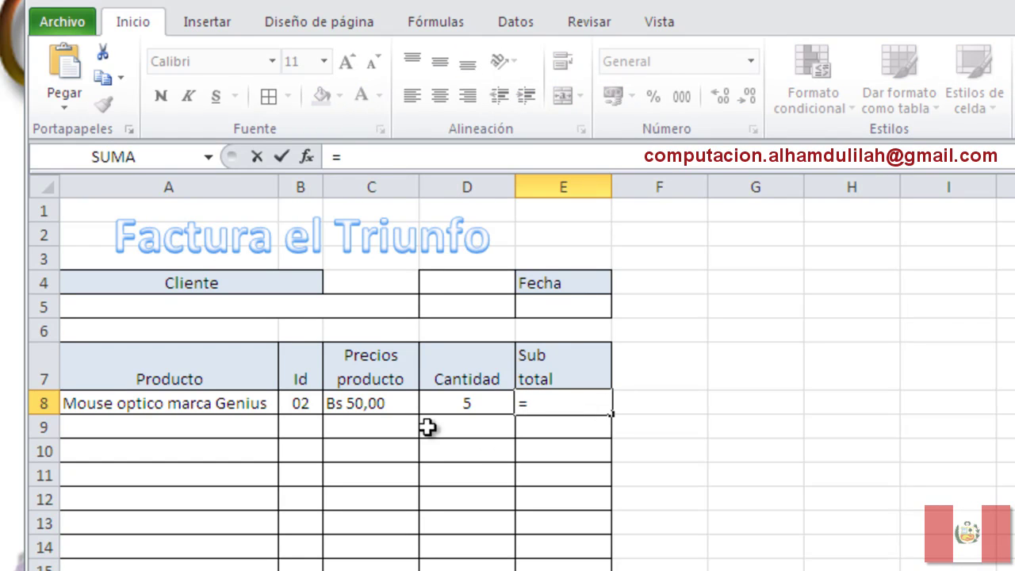
{"action": "left_click", "coordinate": [373, 404]}
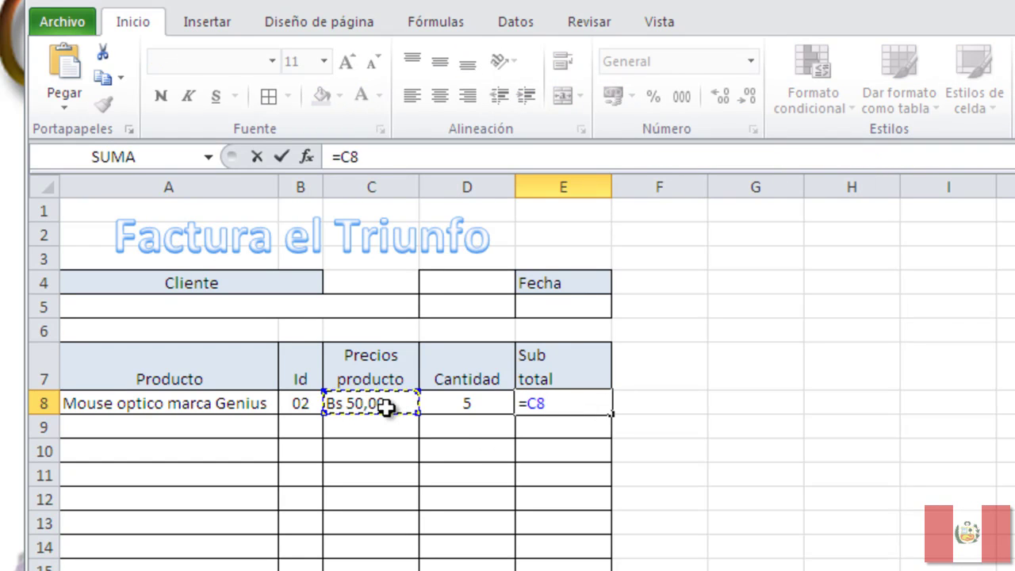
{"action": "type", "text": "*"}
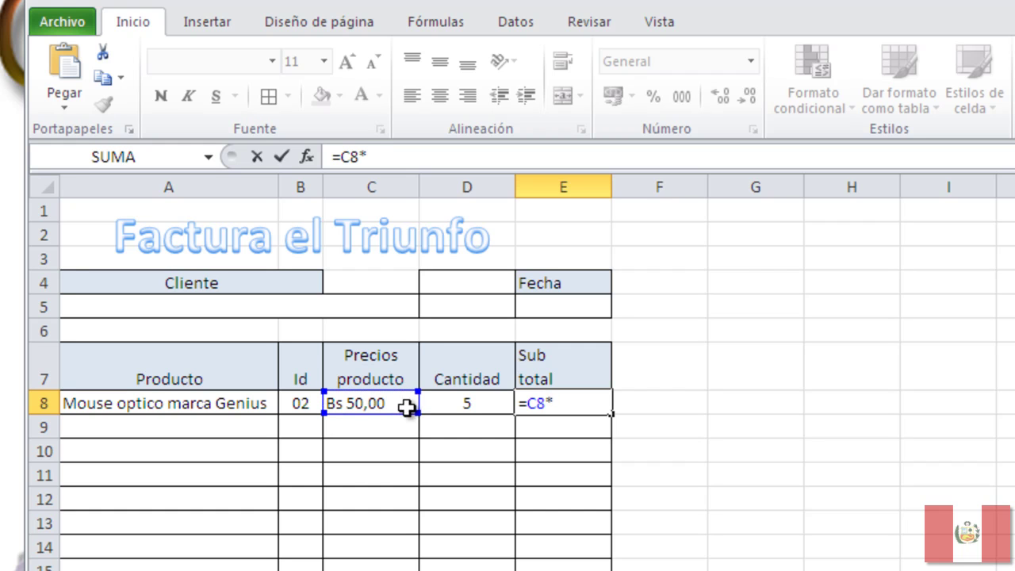
{"action": "left_click", "coordinate": [460, 405]}
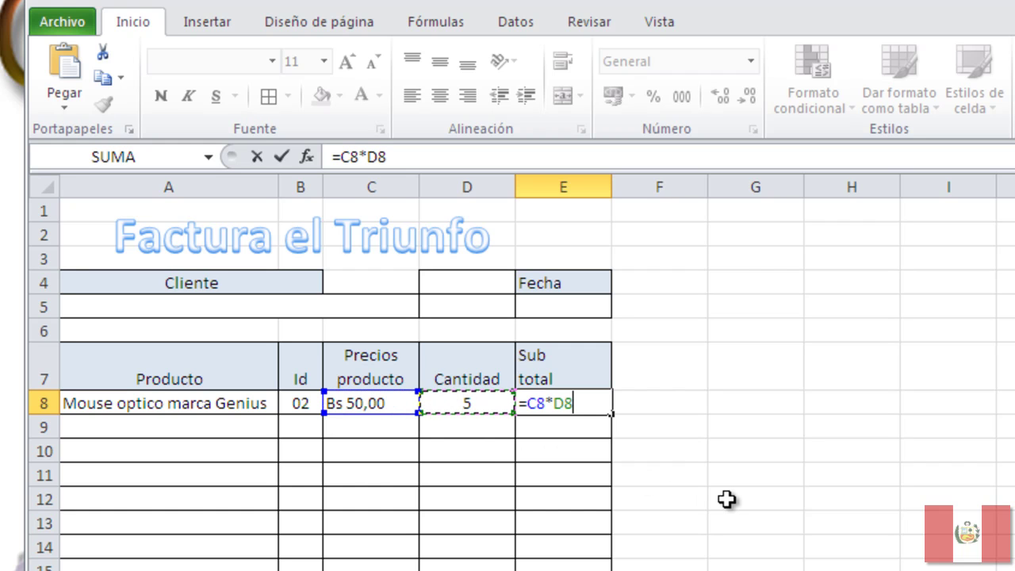
{"action": "key", "text": "Return"}
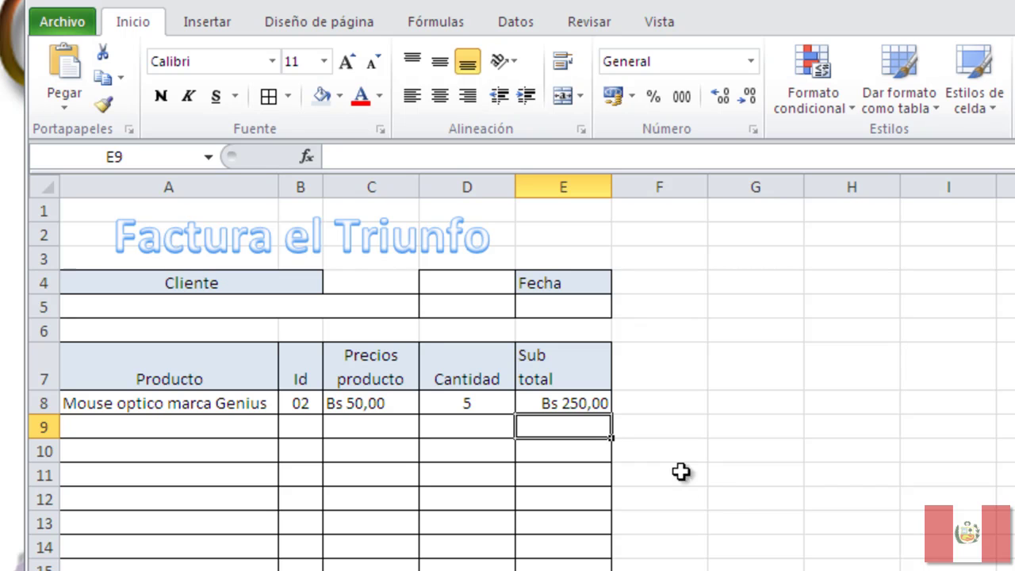
Right-align the product prices in column C from C8 downward.
{"action": "left_click", "coordinate": [701, 493]}
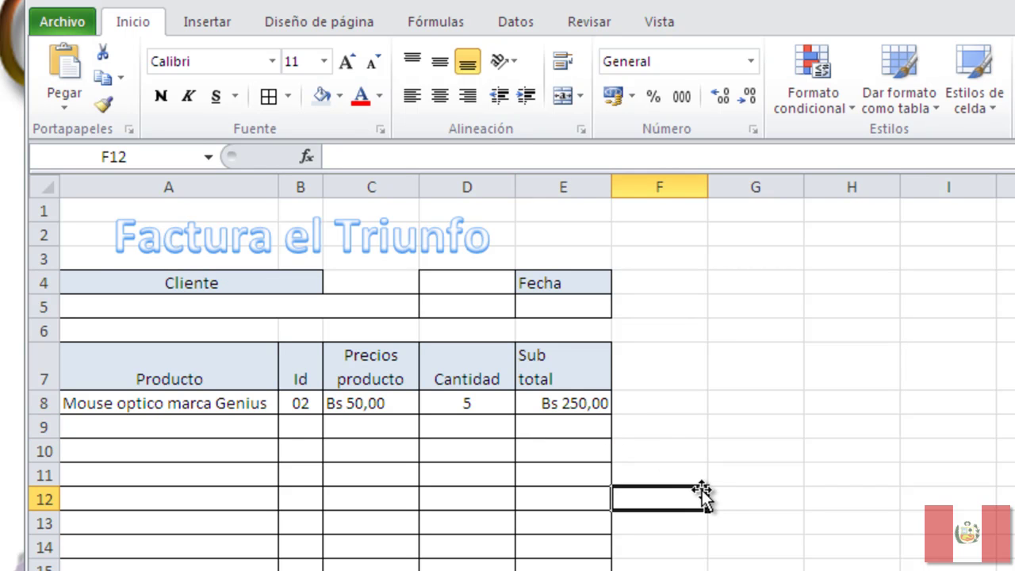
{"action": "left_click_drag", "start_coordinate": [388, 406], "coordinate": [371, 569]}
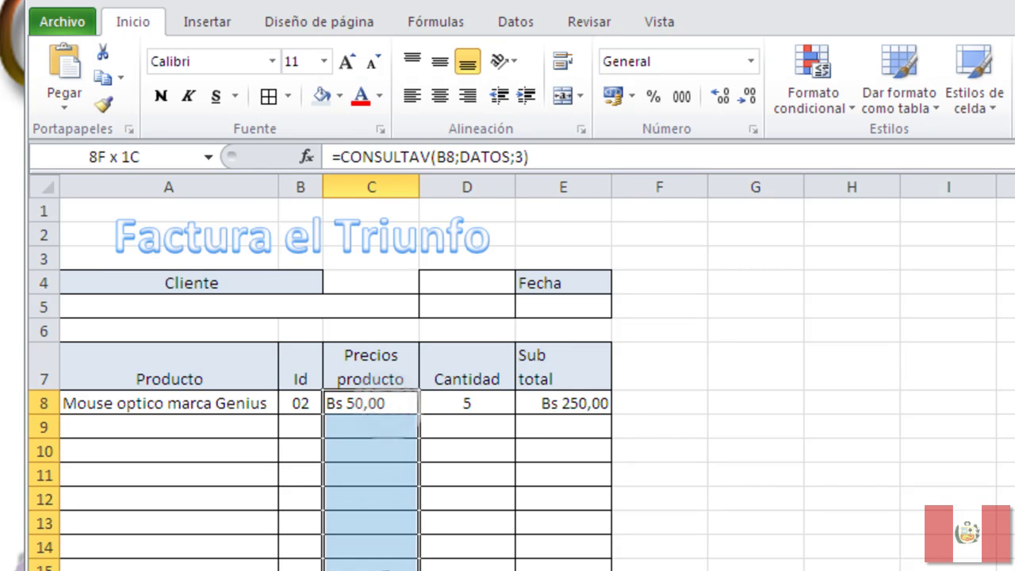
{"action": "left_click", "coordinate": [467, 96]}
Narrow the Cantidad column D and the Id column B.
{"action": "left_click", "coordinate": [733, 521]}
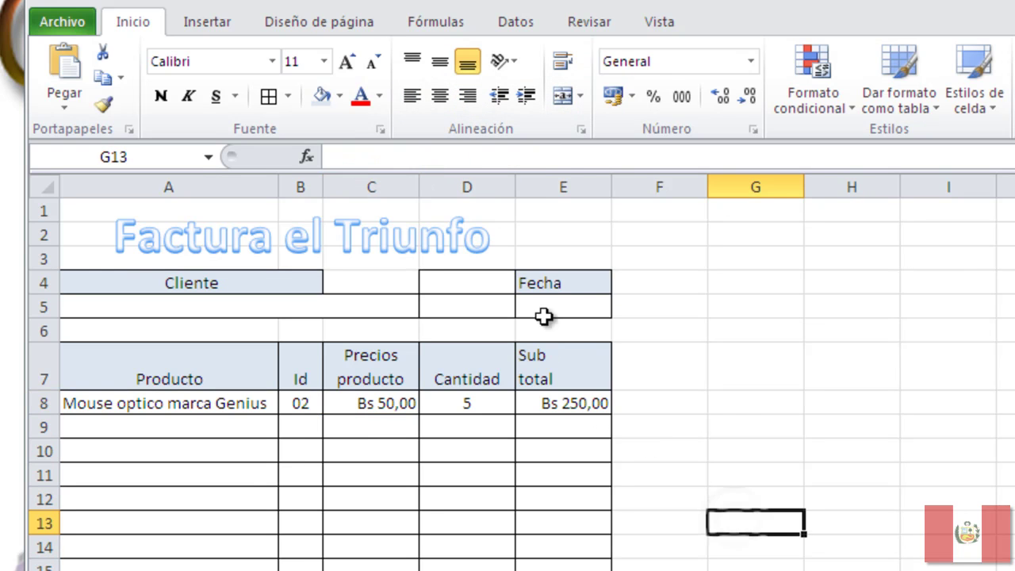
{"action": "left_click_drag", "start_coordinate": [513, 184], "coordinate": [493, 184]}
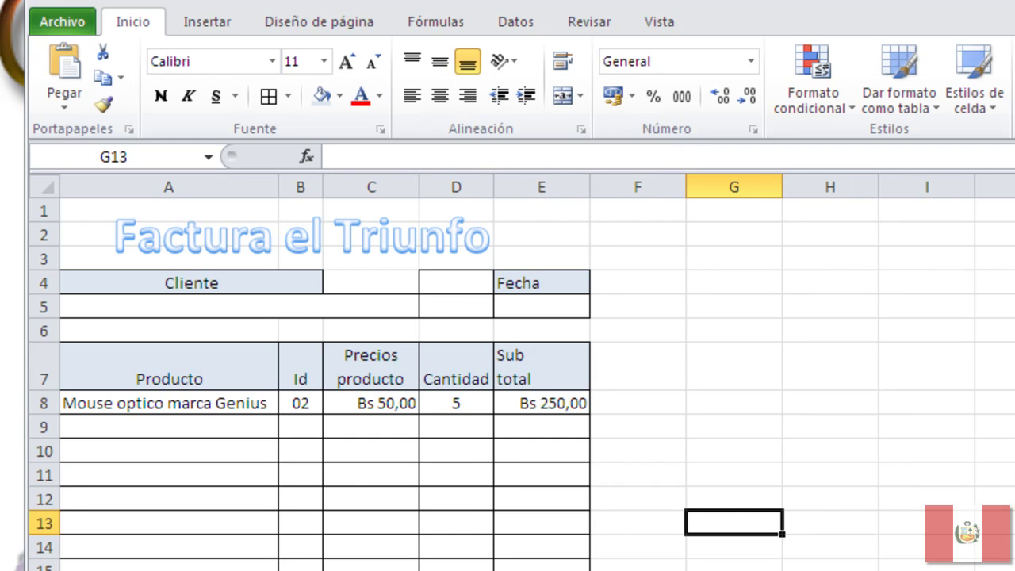
{"action": "left_click_drag", "start_coordinate": [323, 187], "coordinate": [304, 187]}
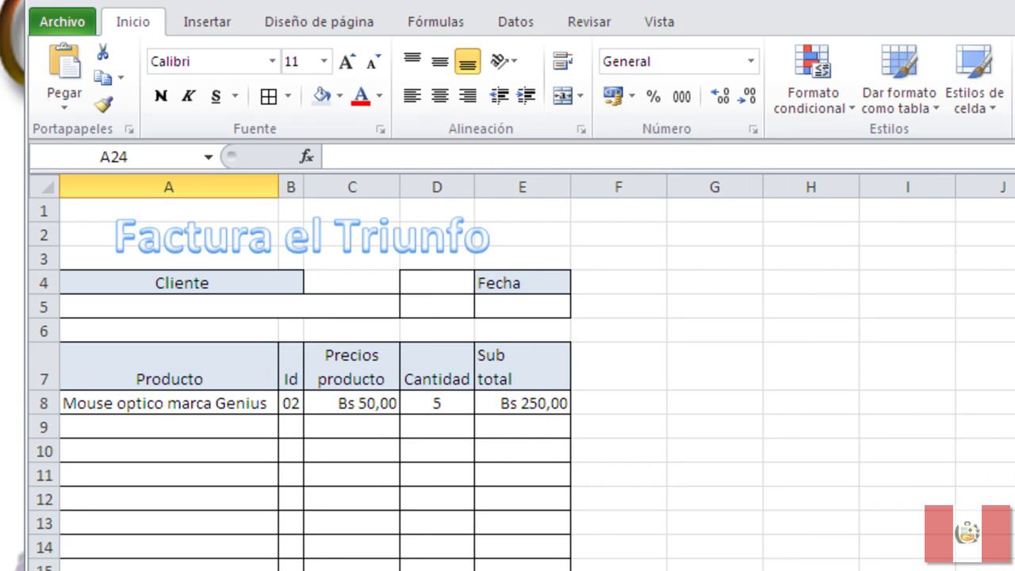
Enter Id 07 in B9 and extend the product and price lookups to row 9.
{"action": "left_click", "coordinate": [291, 426]}
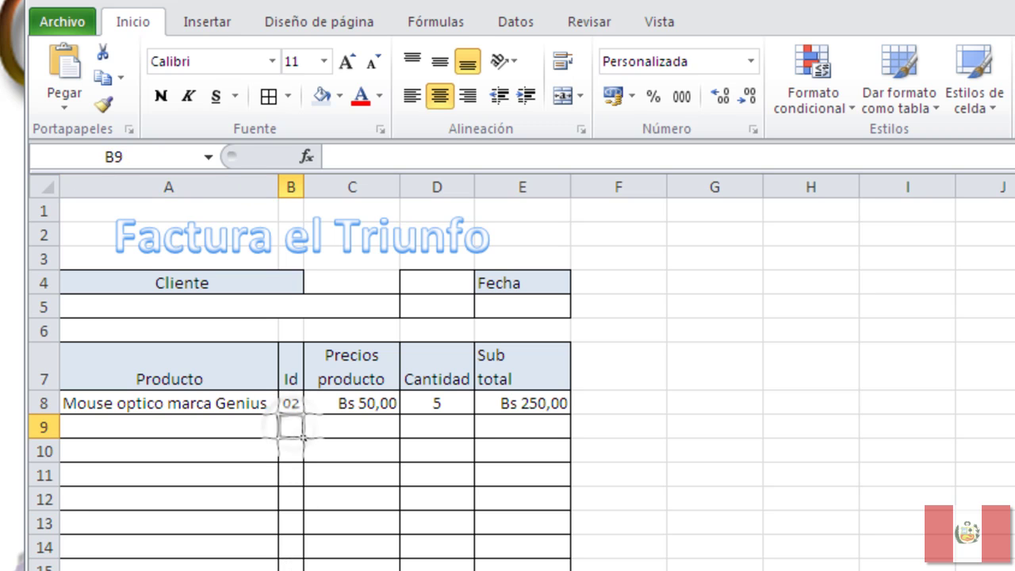
{"action": "type", "text": "07"}
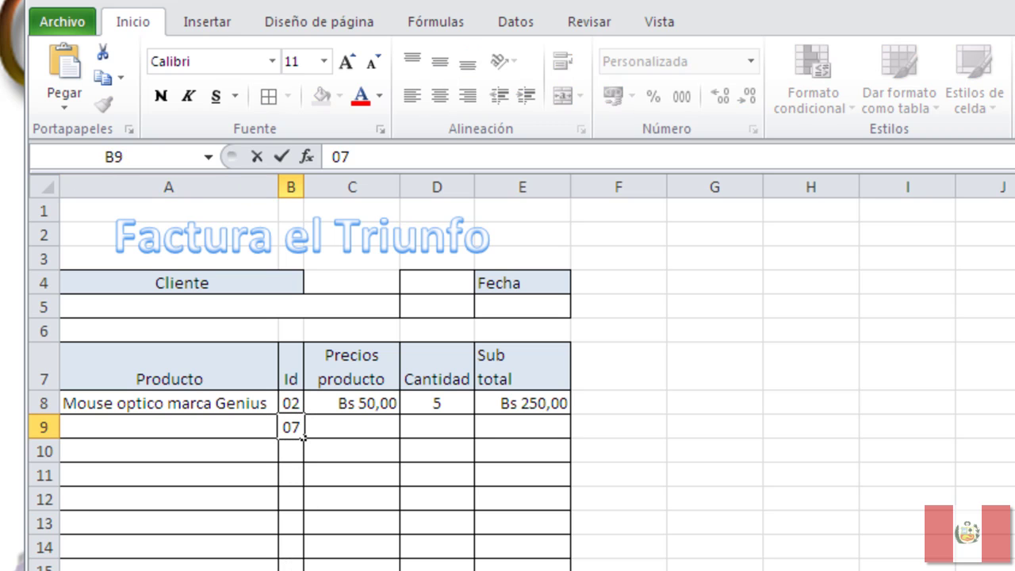
{"action": "key", "text": "ctrl+Return"}
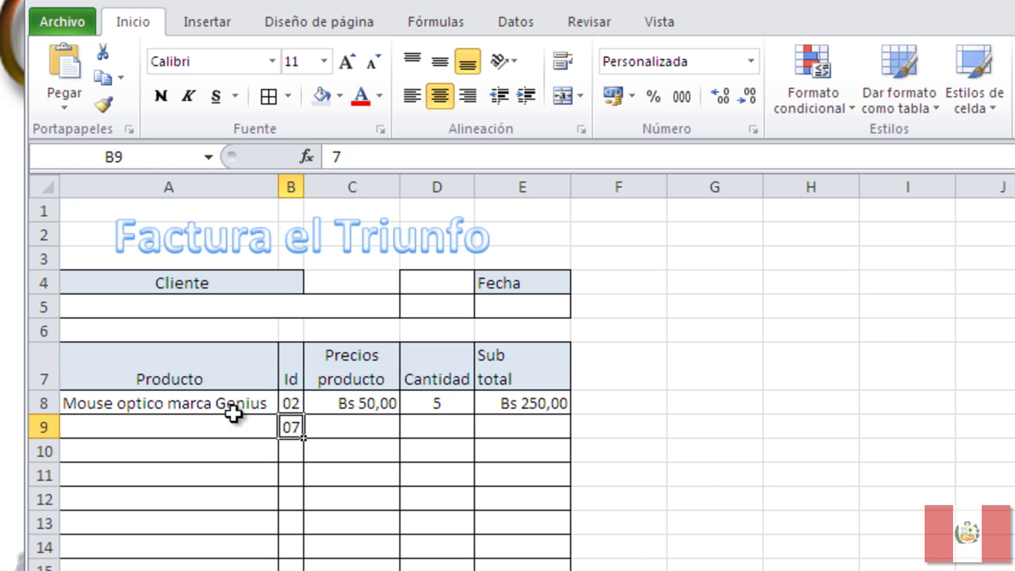
{"action": "left_click", "coordinate": [233, 406]}
{"action": "left_click_drag", "start_coordinate": [277, 410], "coordinate": [273, 432]}
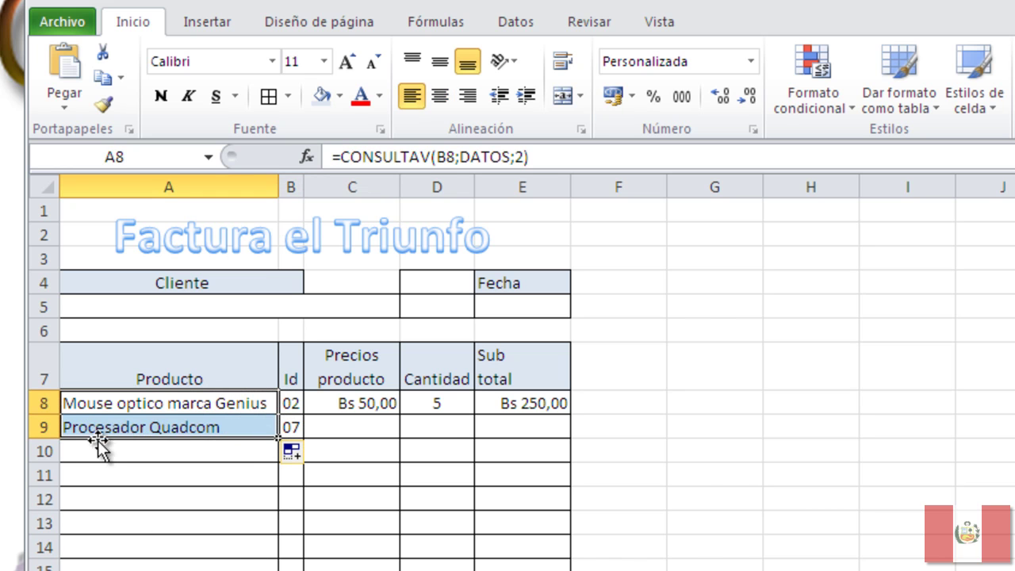
{"action": "left_click", "coordinate": [393, 402]}
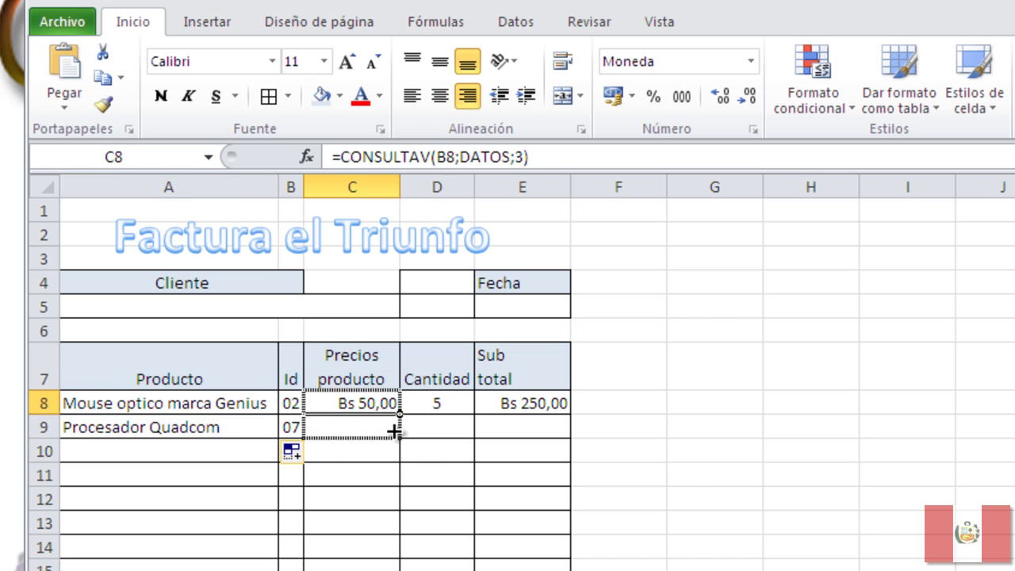
{"action": "left_click_drag", "start_coordinate": [394, 425], "coordinate": [397, 432]}
Enter quantity 2 in D9 and extend the subtotal to E9, giving Bs 2.904,00.
{"action": "left_click", "coordinate": [450, 427]}
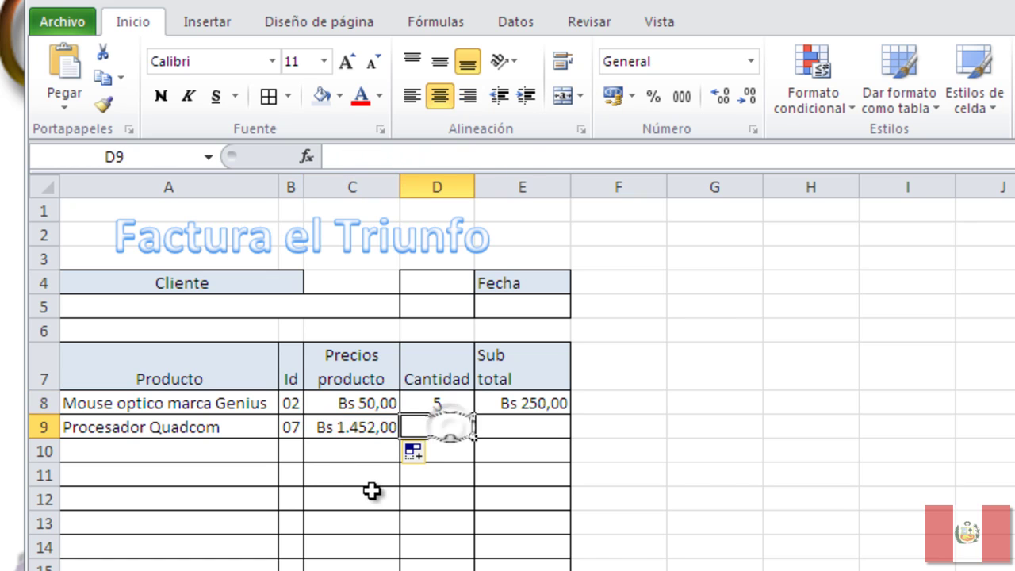
{"action": "double_click", "coordinate": [437, 427]}
{"action": "type", "text": "2"}
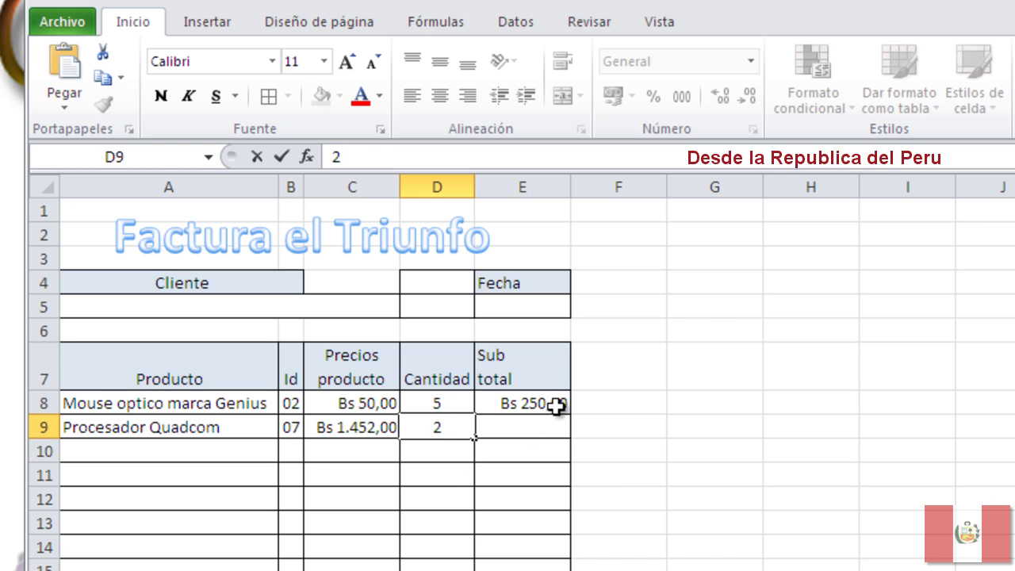
{"action": "left_click", "coordinate": [555, 406]}
{"action": "left_click_drag", "start_coordinate": [571, 412], "coordinate": [572, 436]}
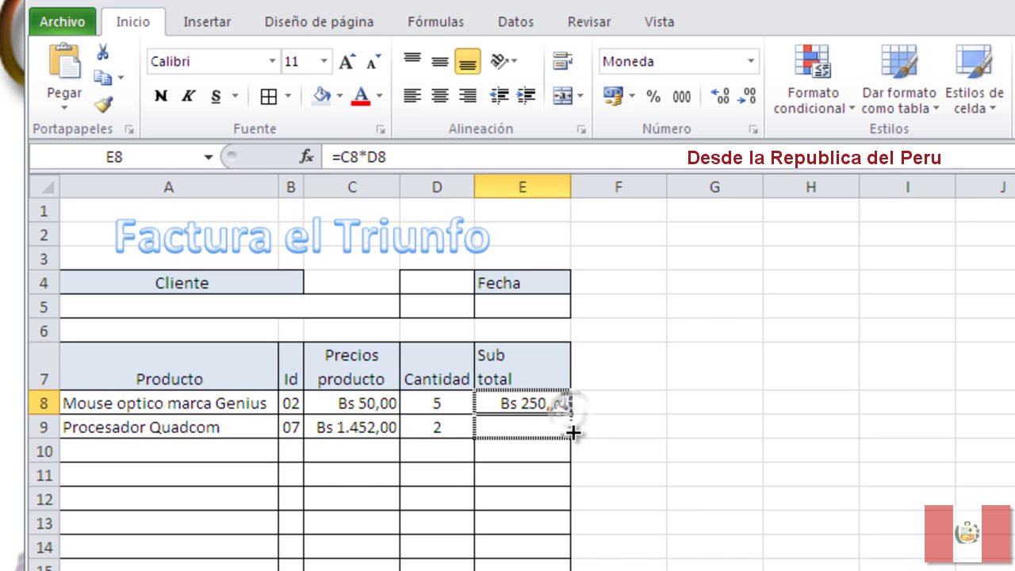
{"action": "left_click", "coordinate": [676, 497]}
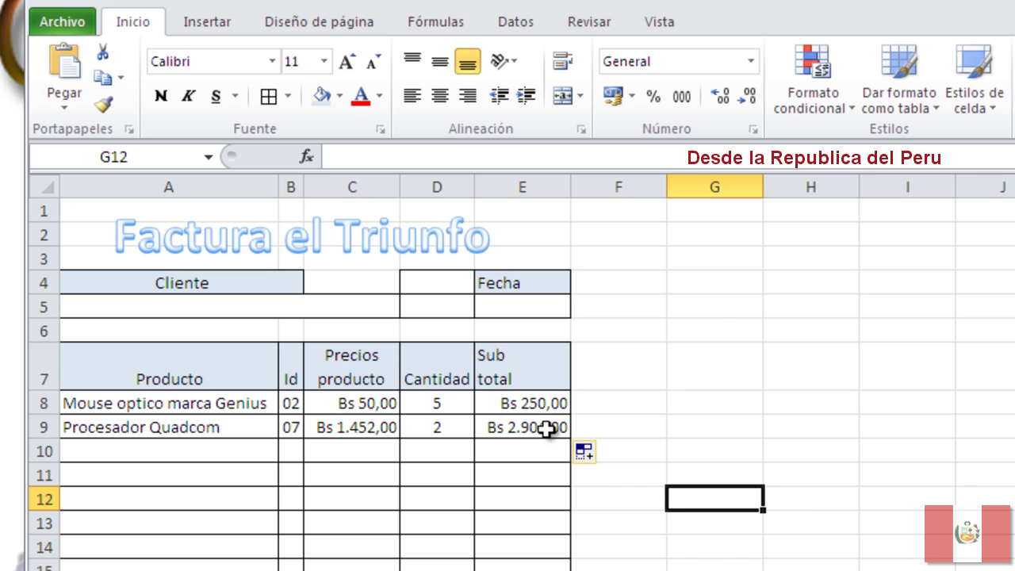
{"action": "left_click", "coordinate": [290, 455]}
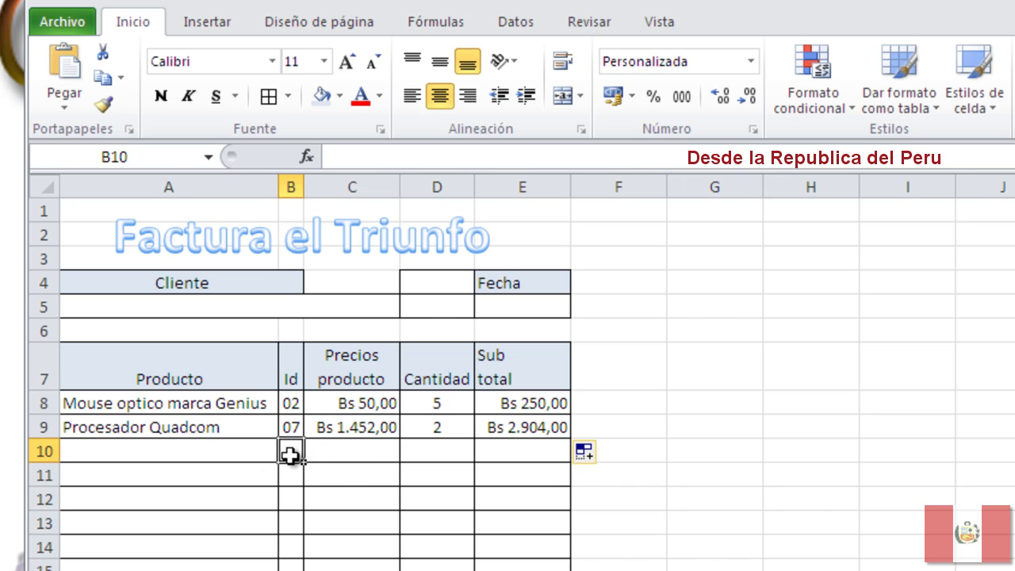
Enter Id 03 in B10 and extend the product and price lookups to row 10.
{"action": "type", "text": "03"}
{"action": "left_click", "coordinate": [238, 428]}
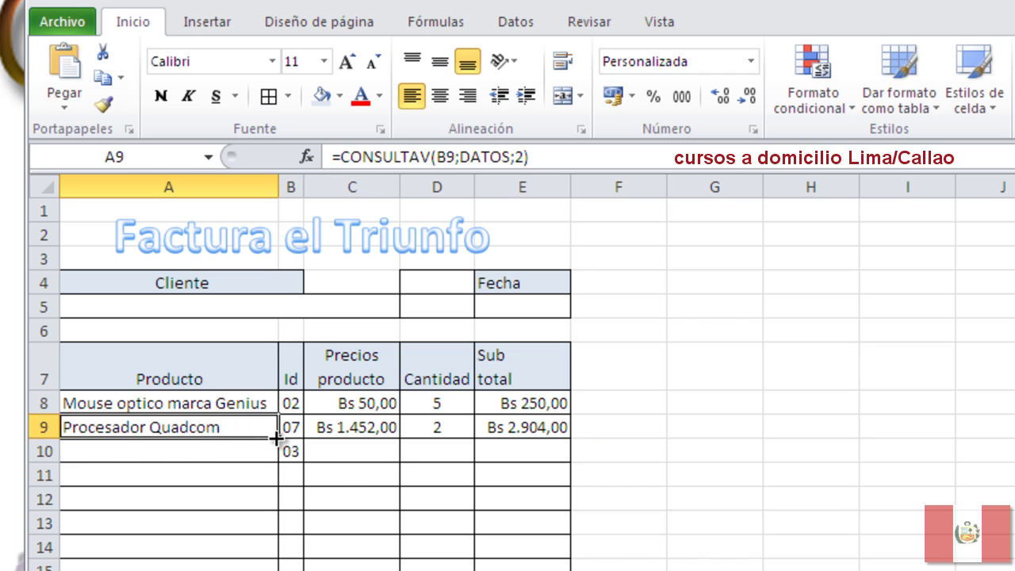
{"action": "left_click_drag", "start_coordinate": [276, 436], "coordinate": [282, 458]}
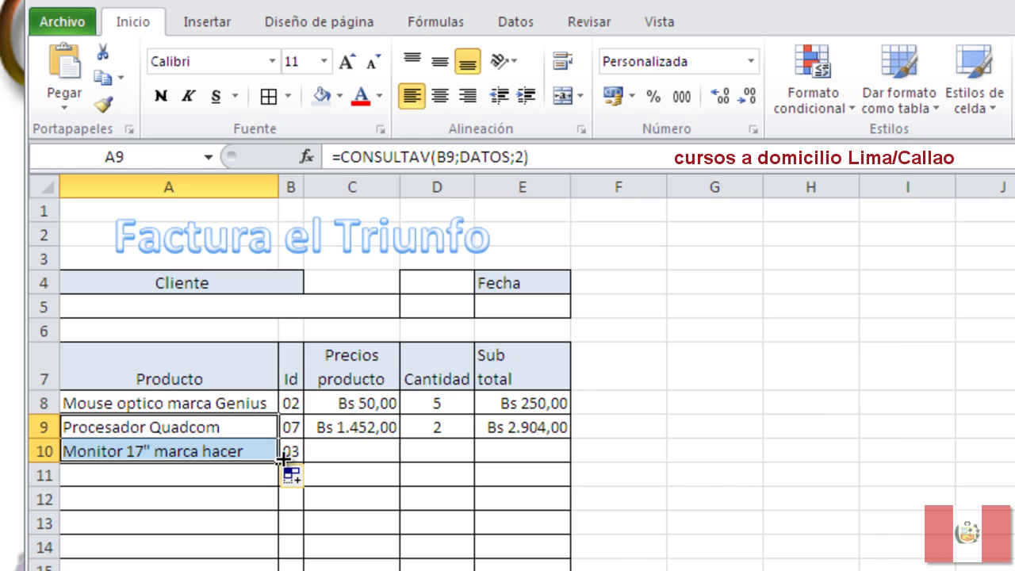
{"action": "left_click", "coordinate": [379, 428]}
{"action": "left_click_drag", "start_coordinate": [398, 439], "coordinate": [394, 458]}
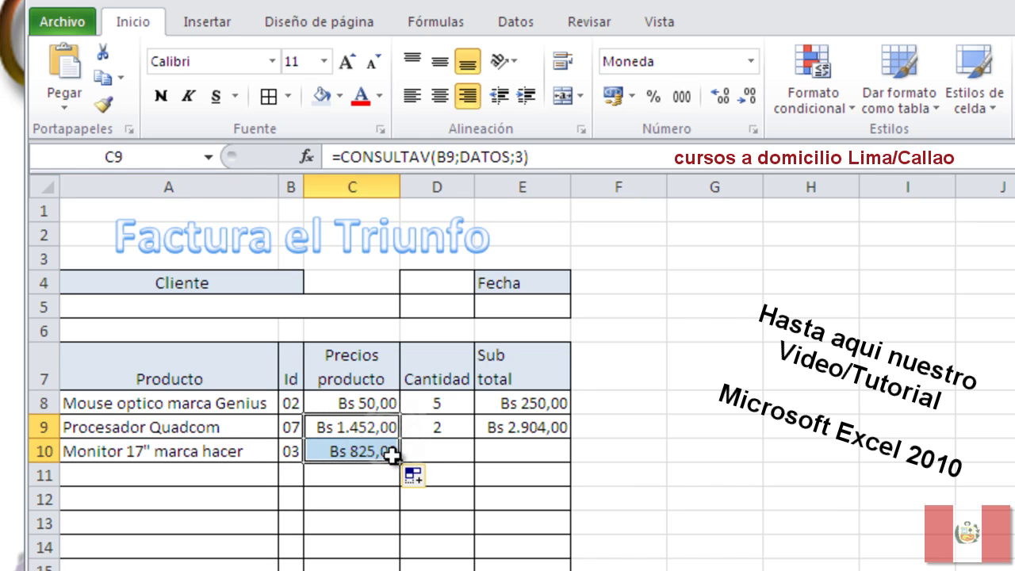
Enter quantity 4 in D10 and extend the subtotal to E10, giving Bs 3.300,00.
{"action": "left_click", "coordinate": [435, 452]}
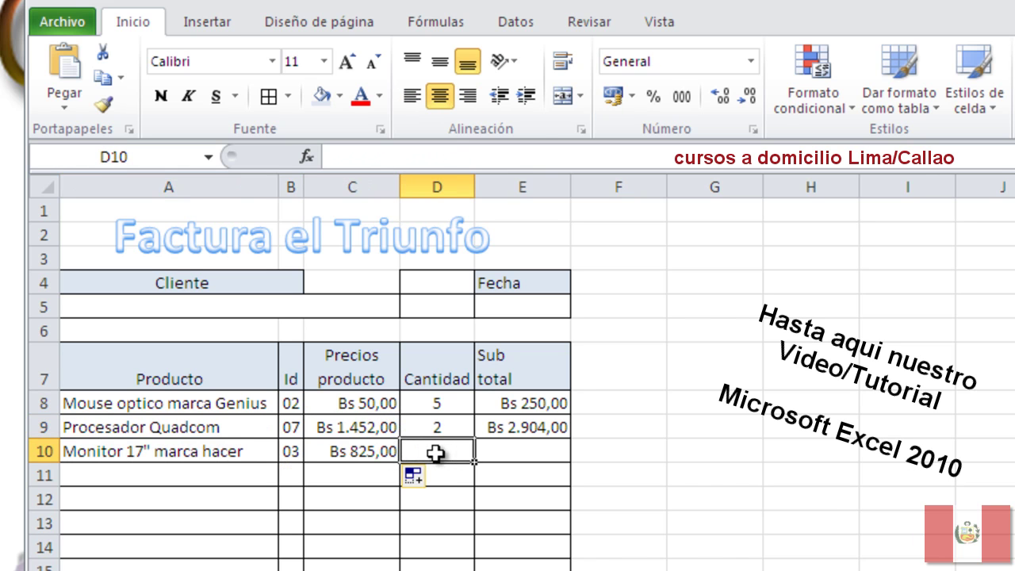
{"action": "type", "text": "4"}
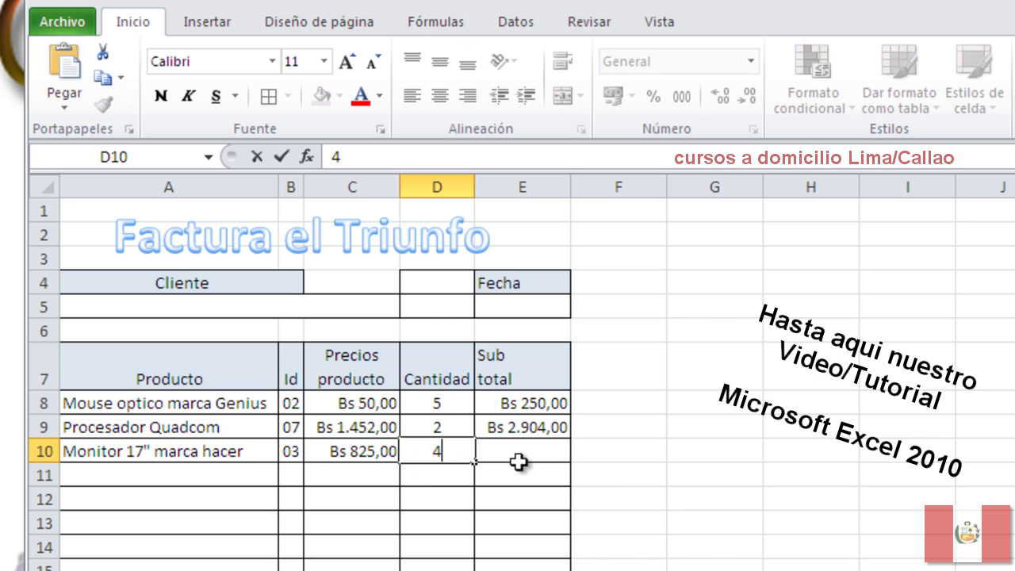
{"action": "left_click", "coordinate": [550, 426]}
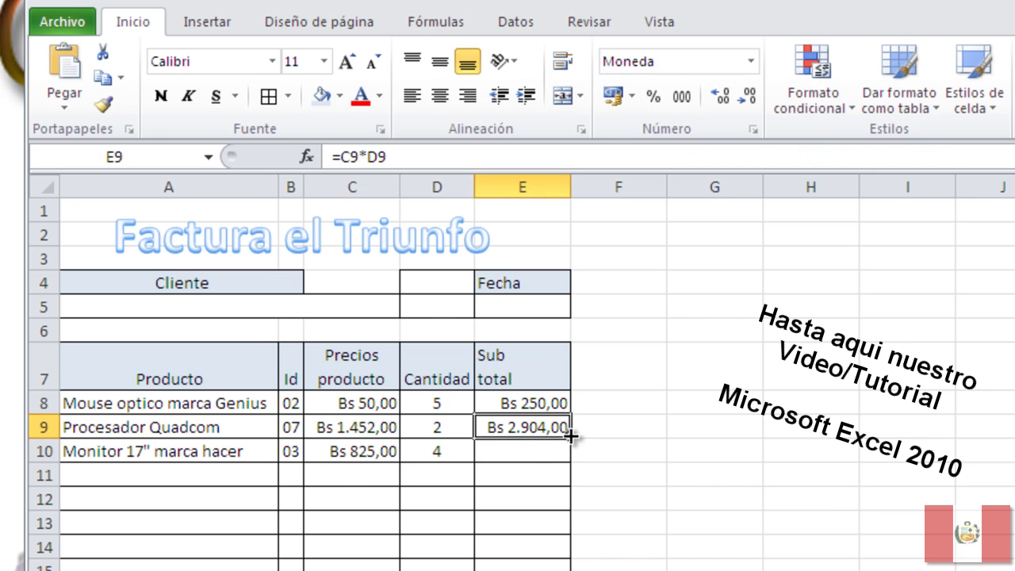
{"action": "left_click_drag", "start_coordinate": [570, 434], "coordinate": [572, 458]}
{"action": "left_click", "coordinate": [717, 464]}
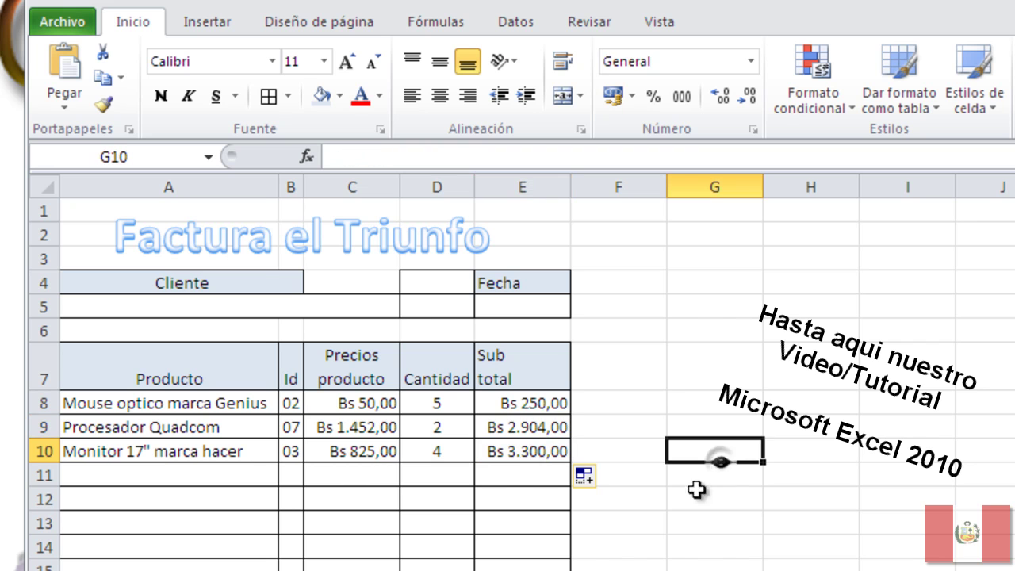